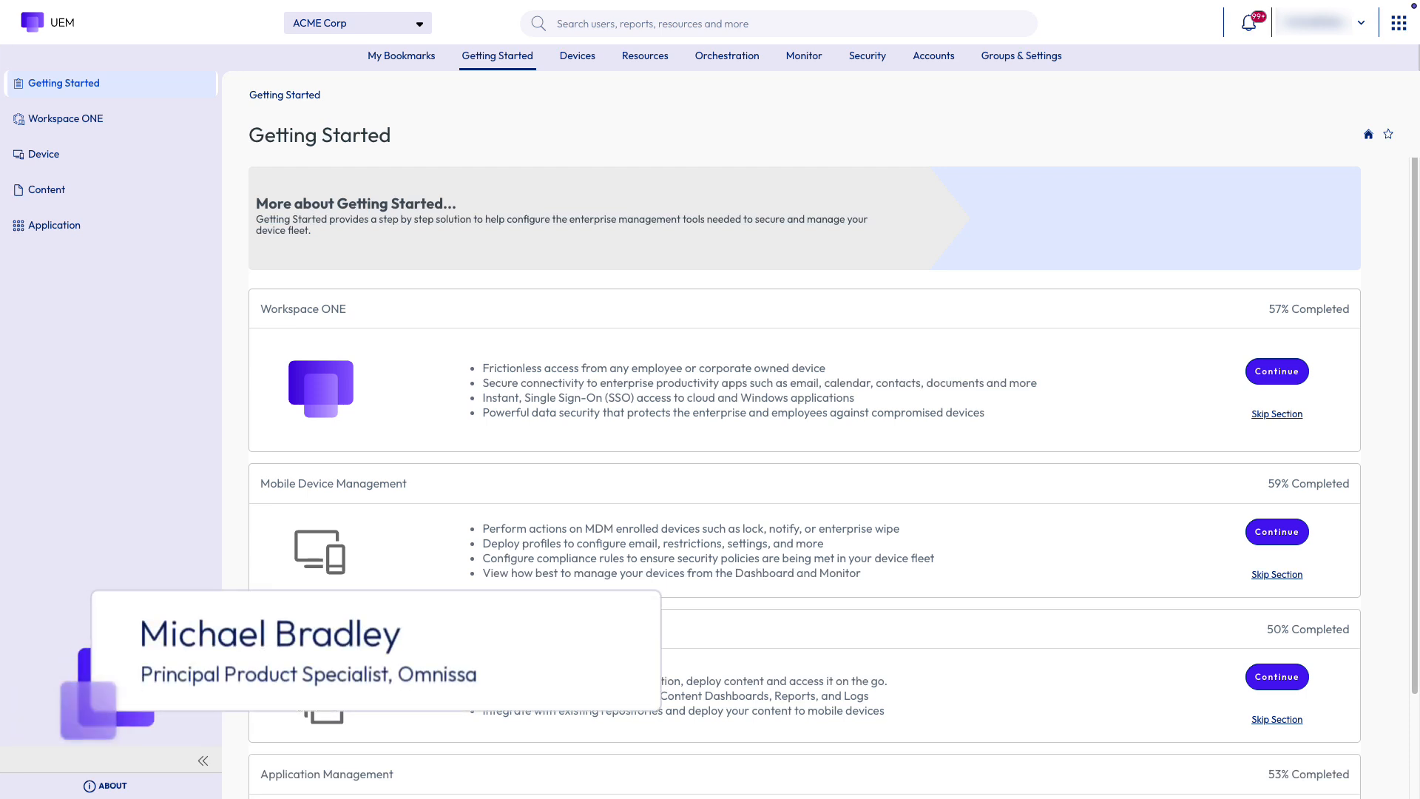
Navigate to Accounts > Administrators > Admin Roles to list the 14 Global admin roles
left_click(938, 58)
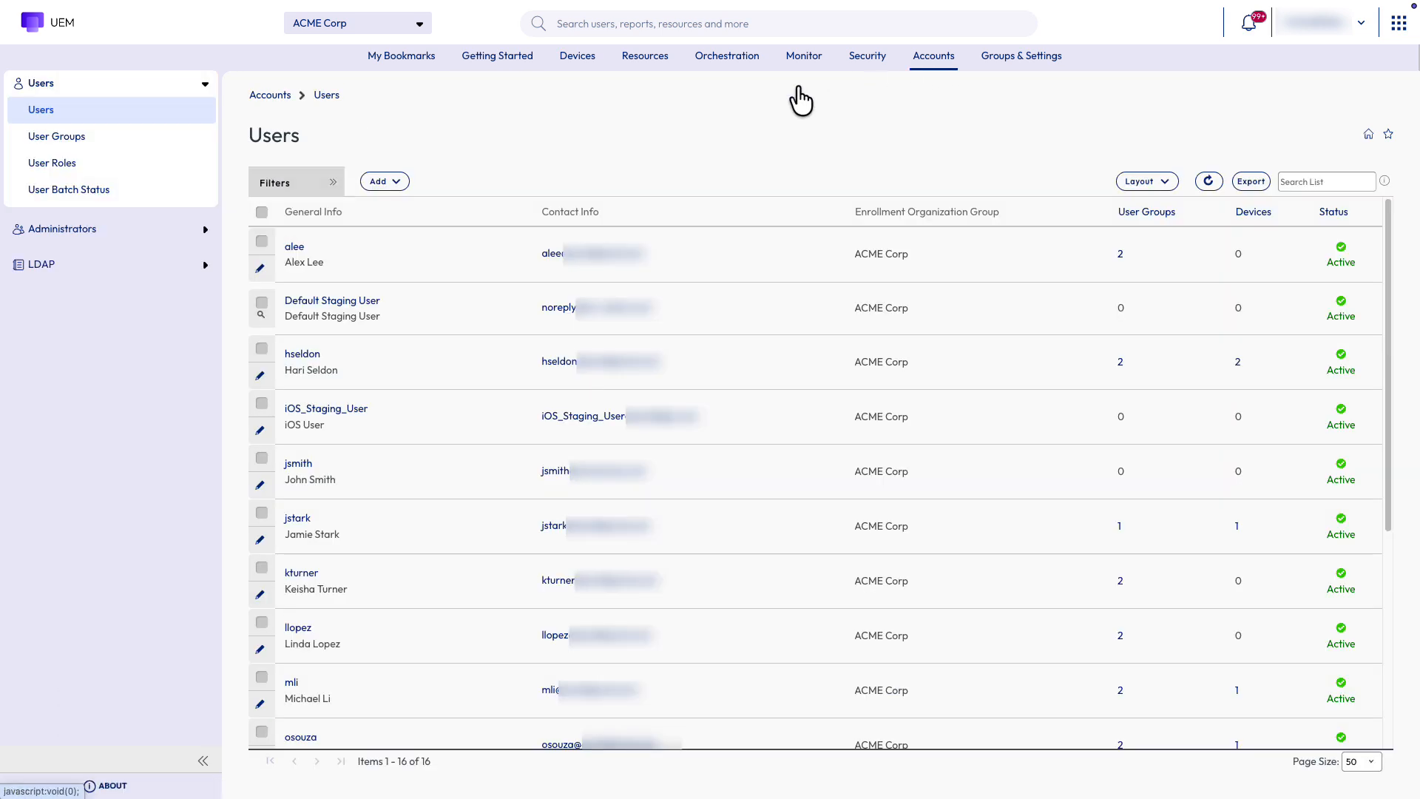
left_click(68, 230)
left_click(56, 257)
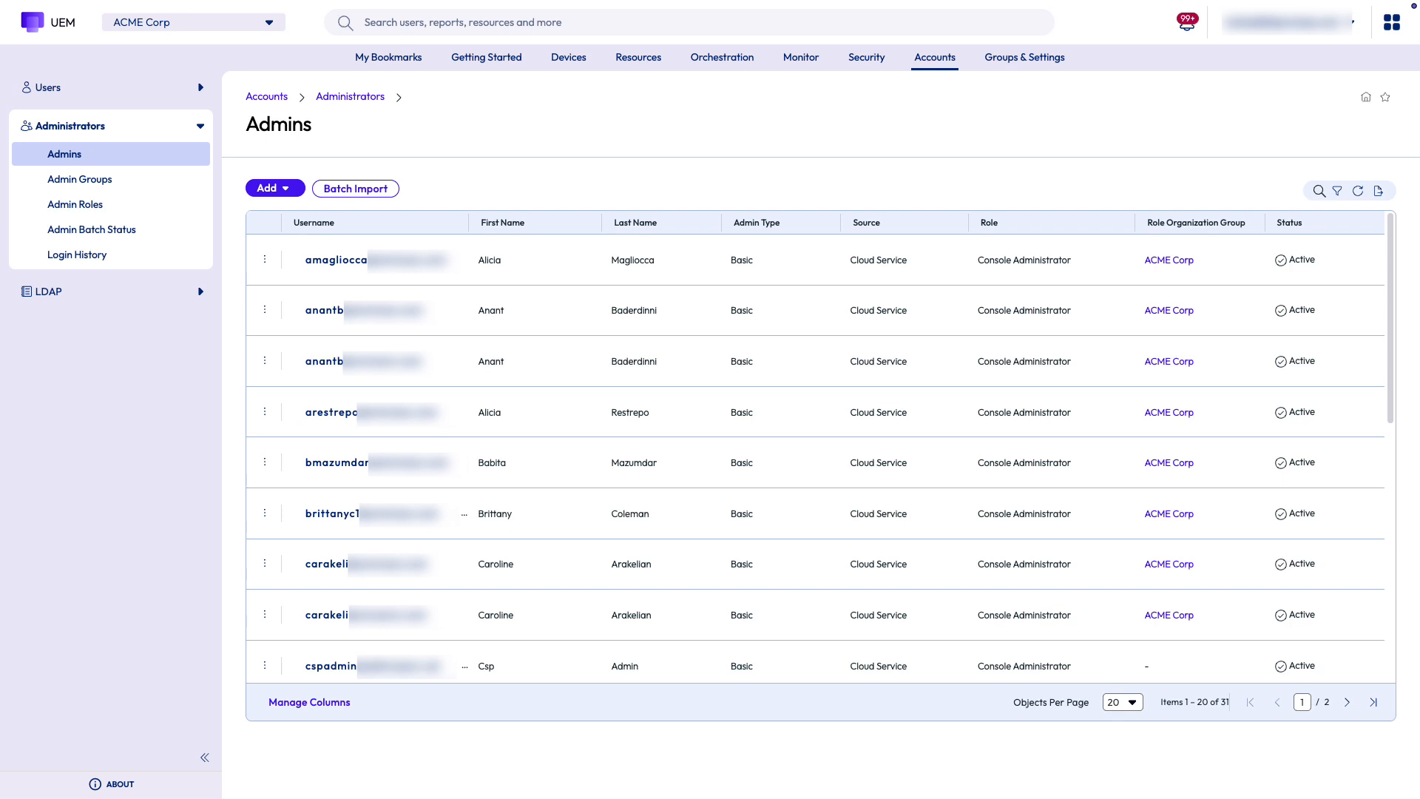
left_click(88, 210)
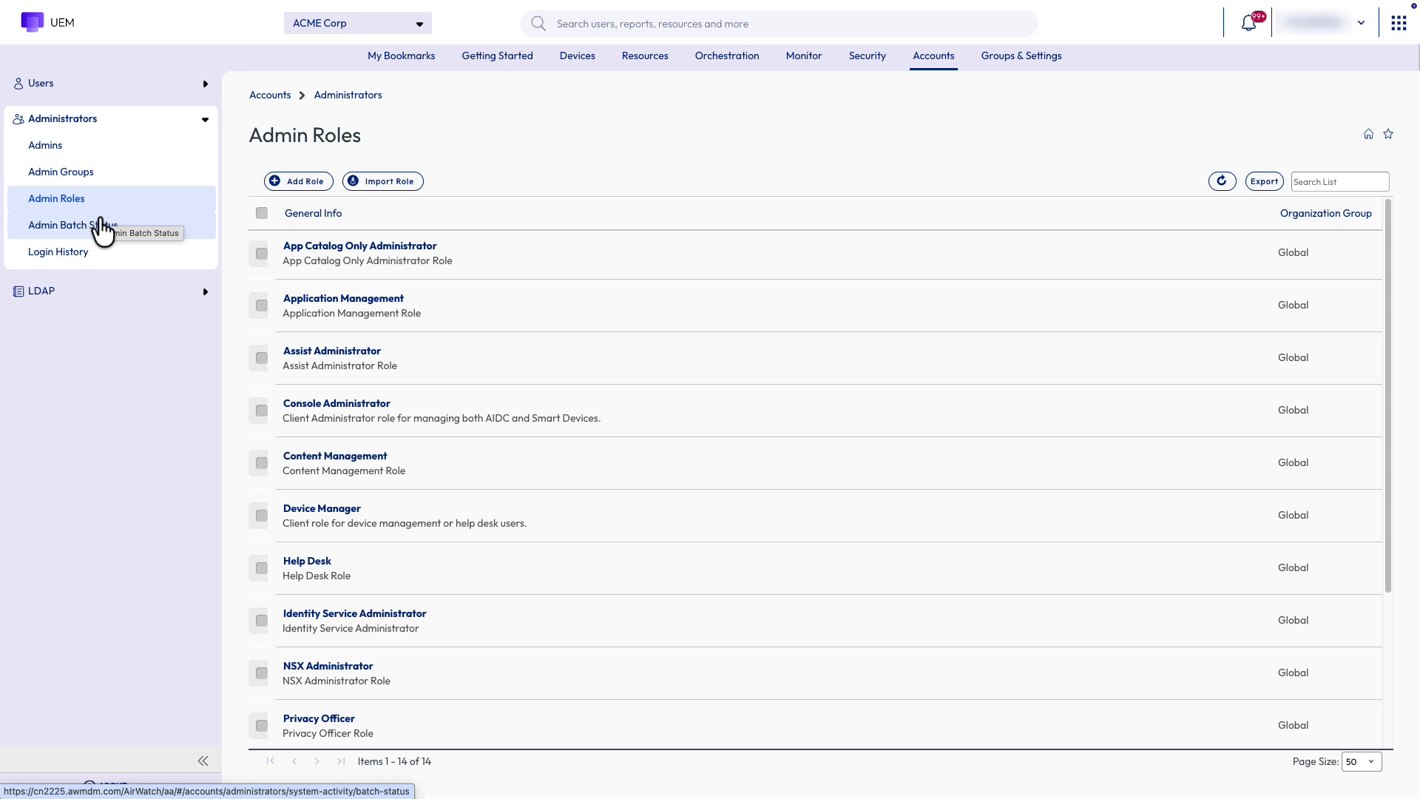
left_click(340, 508)
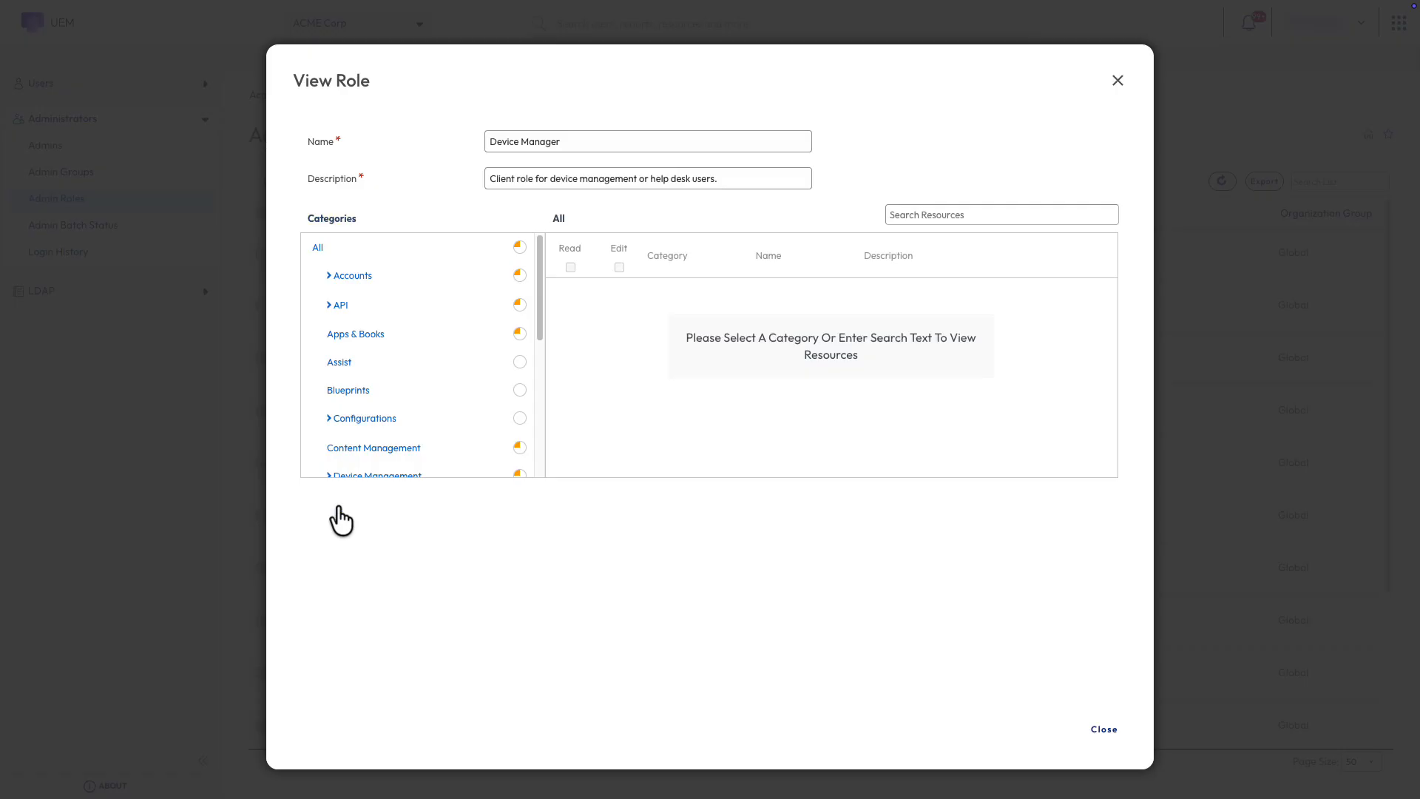
left_click(355, 477)
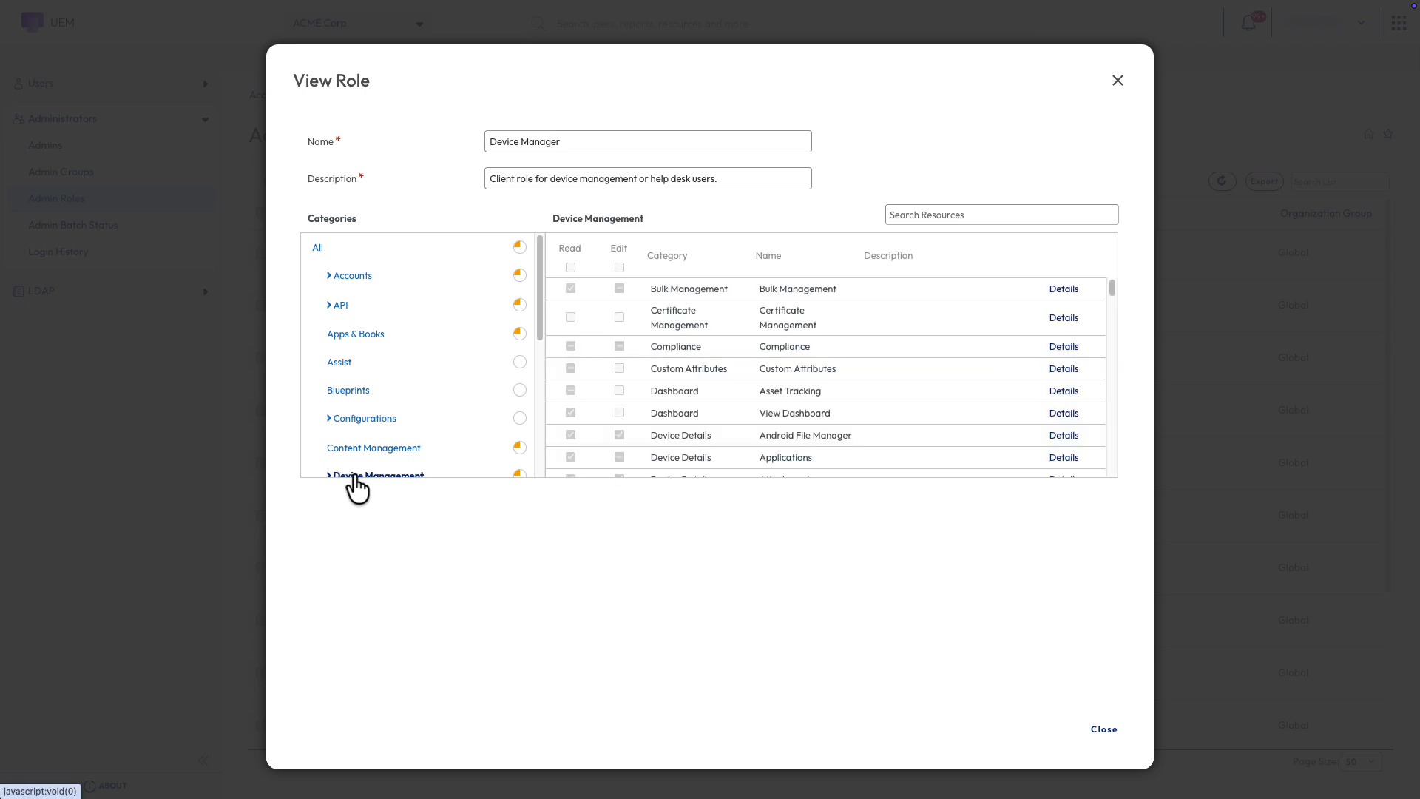
scroll(645, 391, "down", 5)
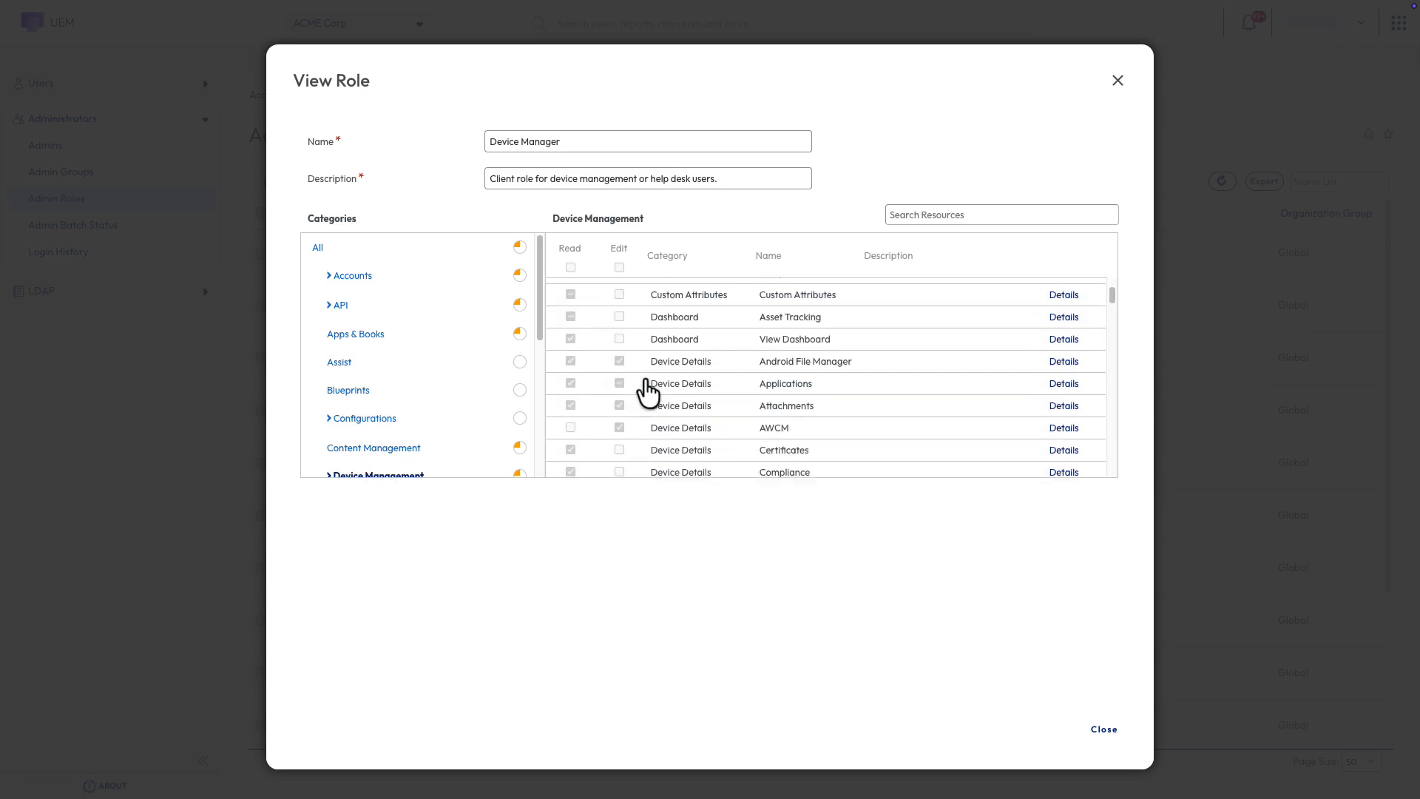
scroll(645, 390, "down", 3)
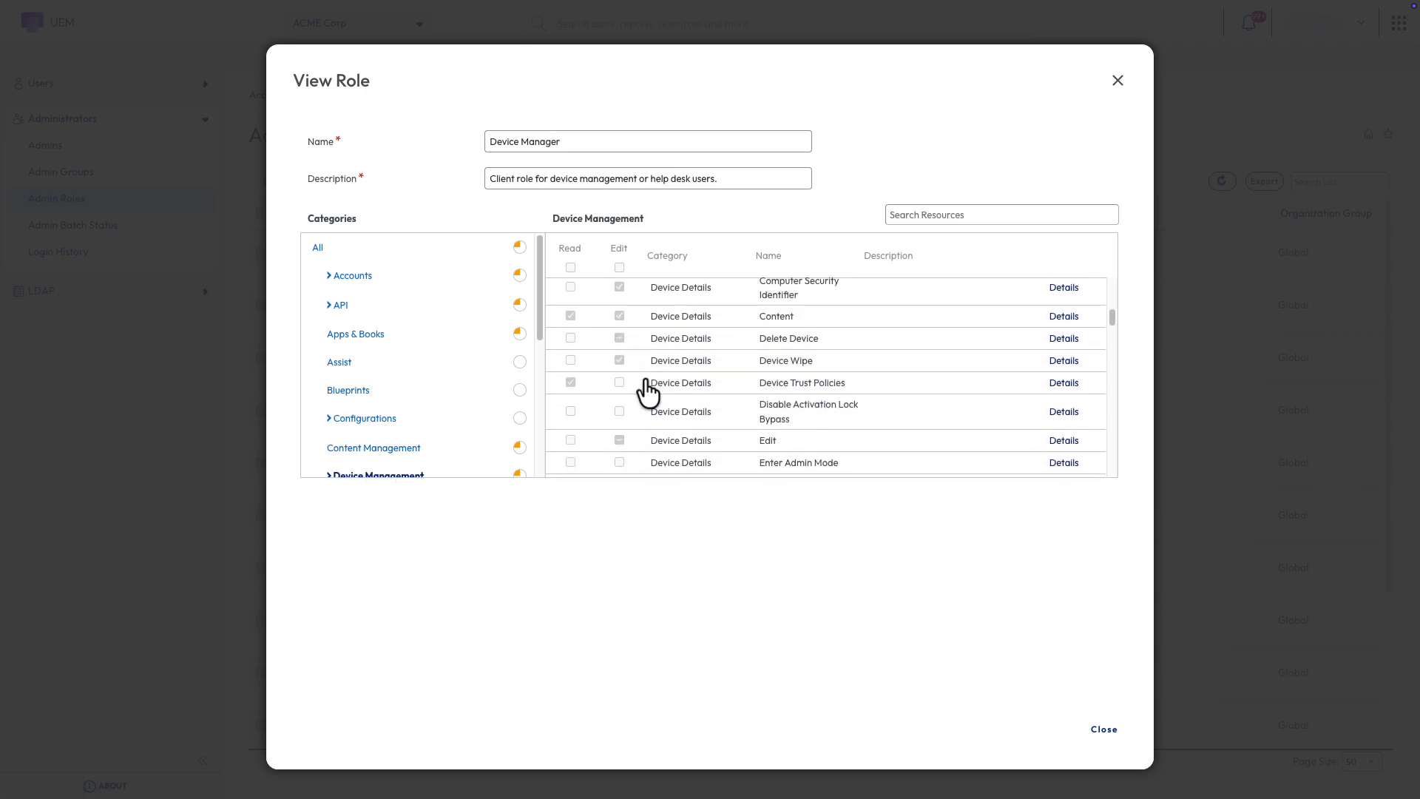
left_click(389, 340)
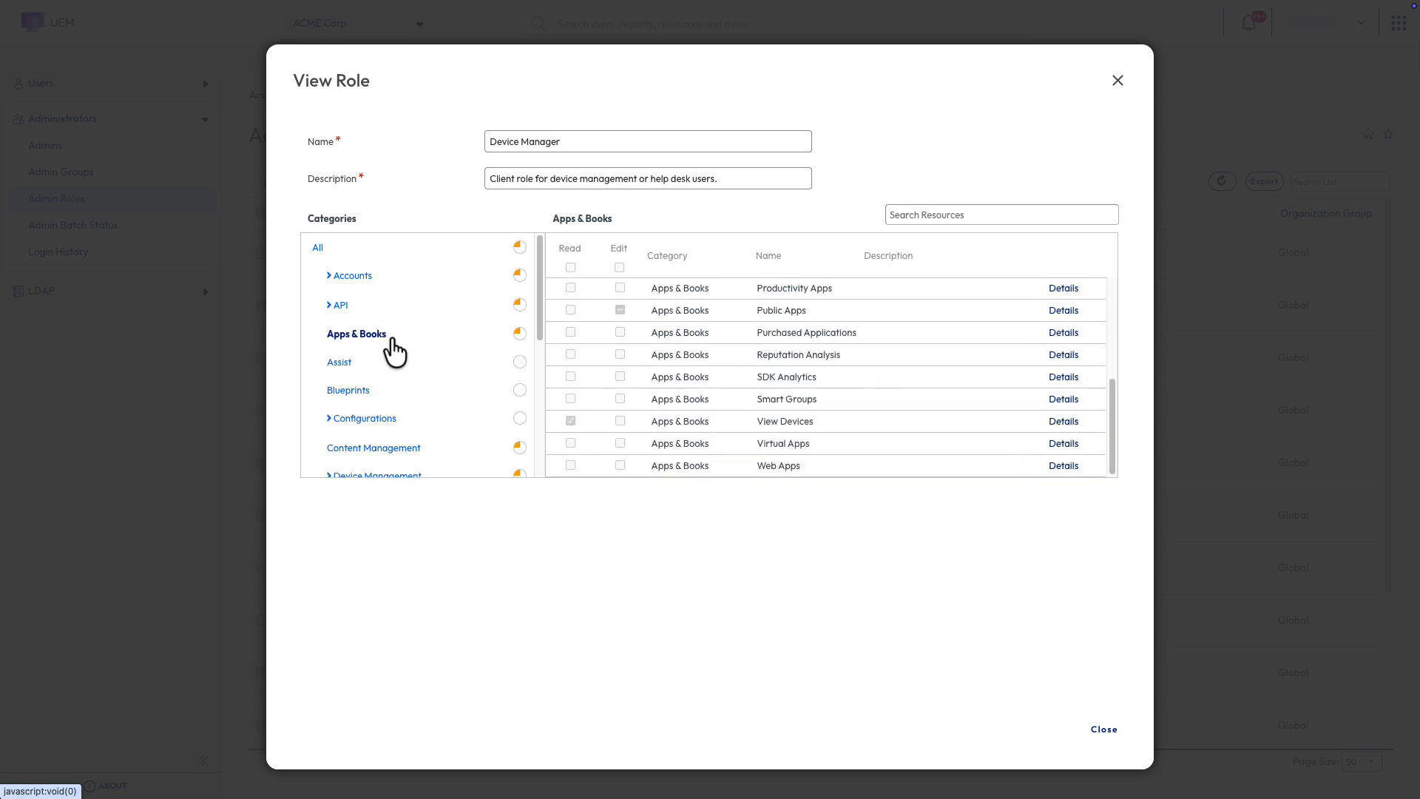
left_click(371, 278)
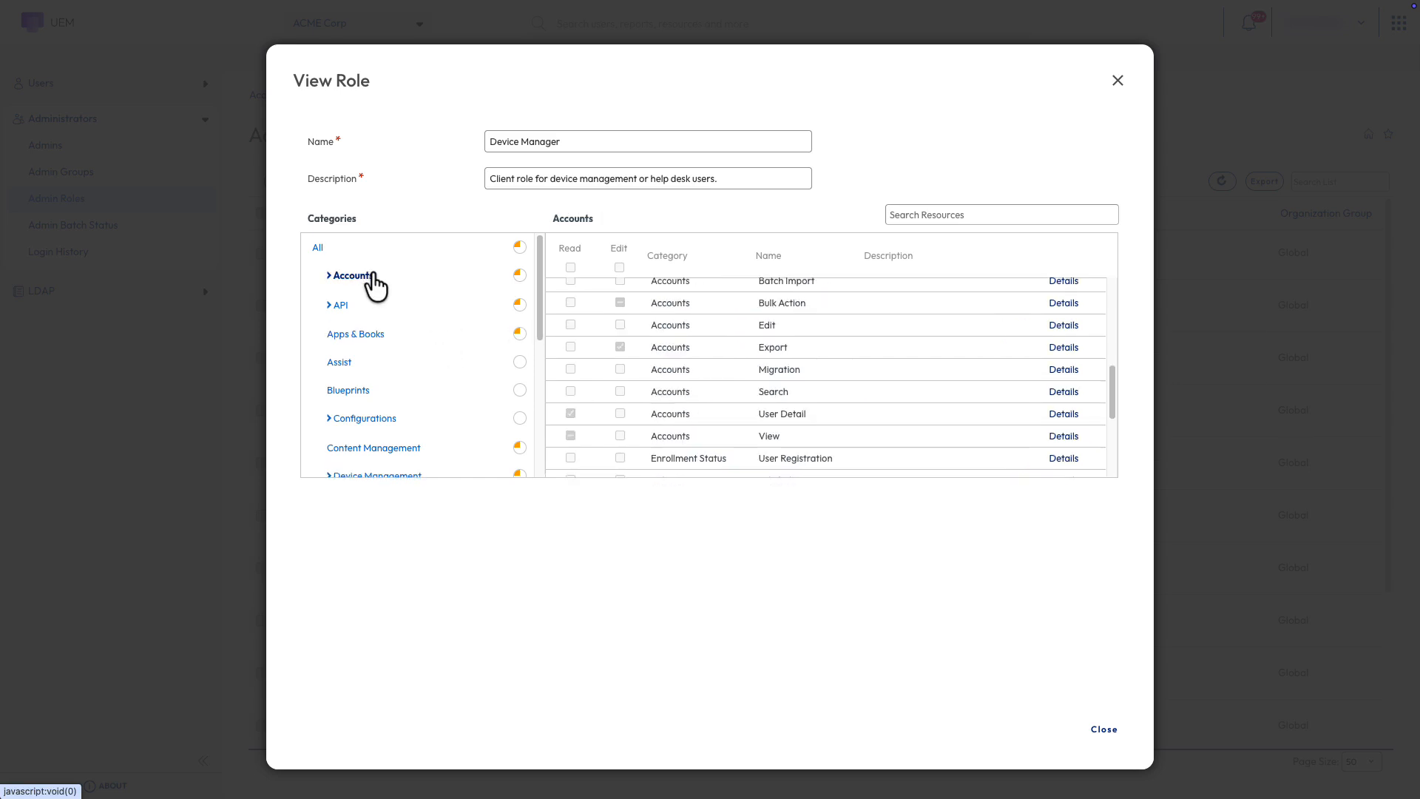
scroll(373, 327, "down", 3)
scroll(377, 333, "down", 2)
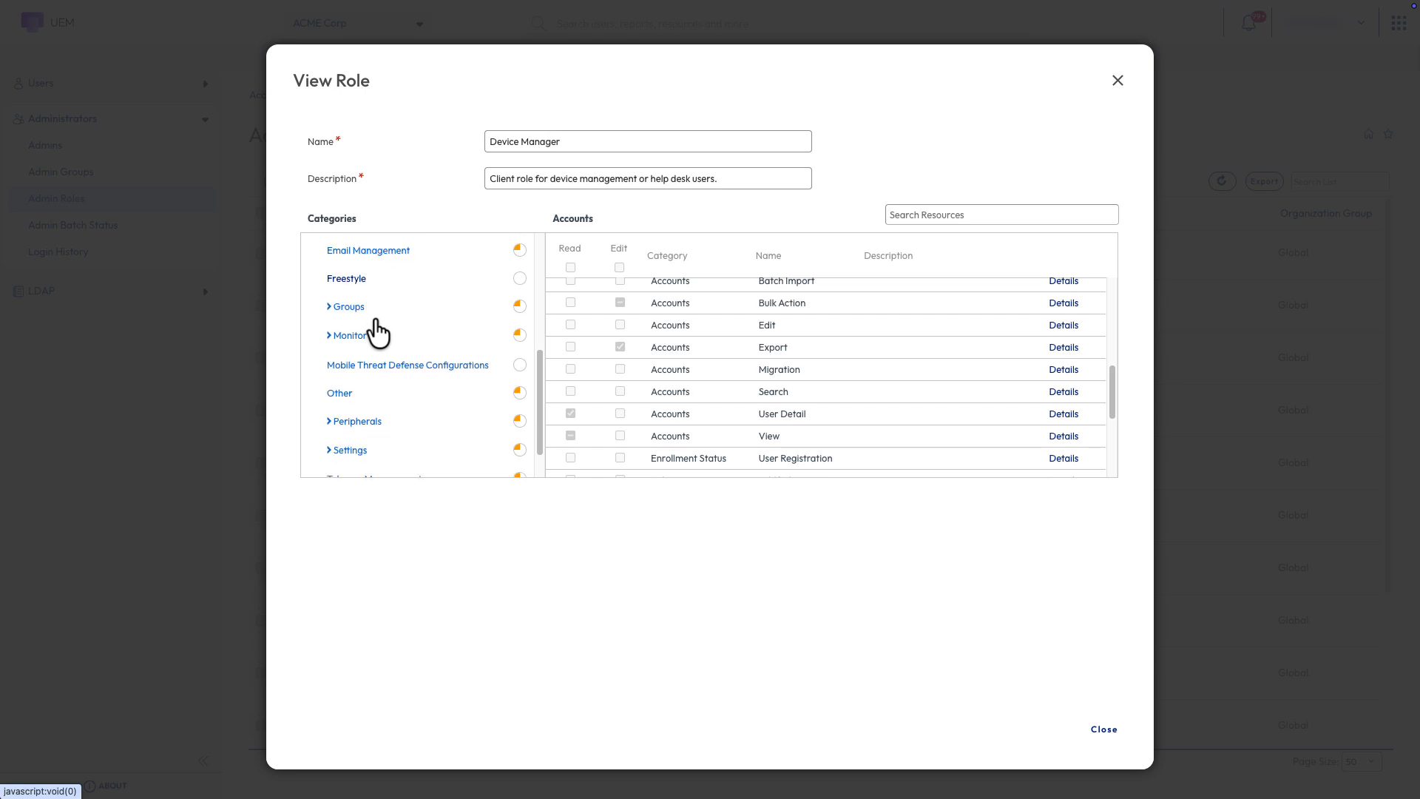
left_click(353, 407)
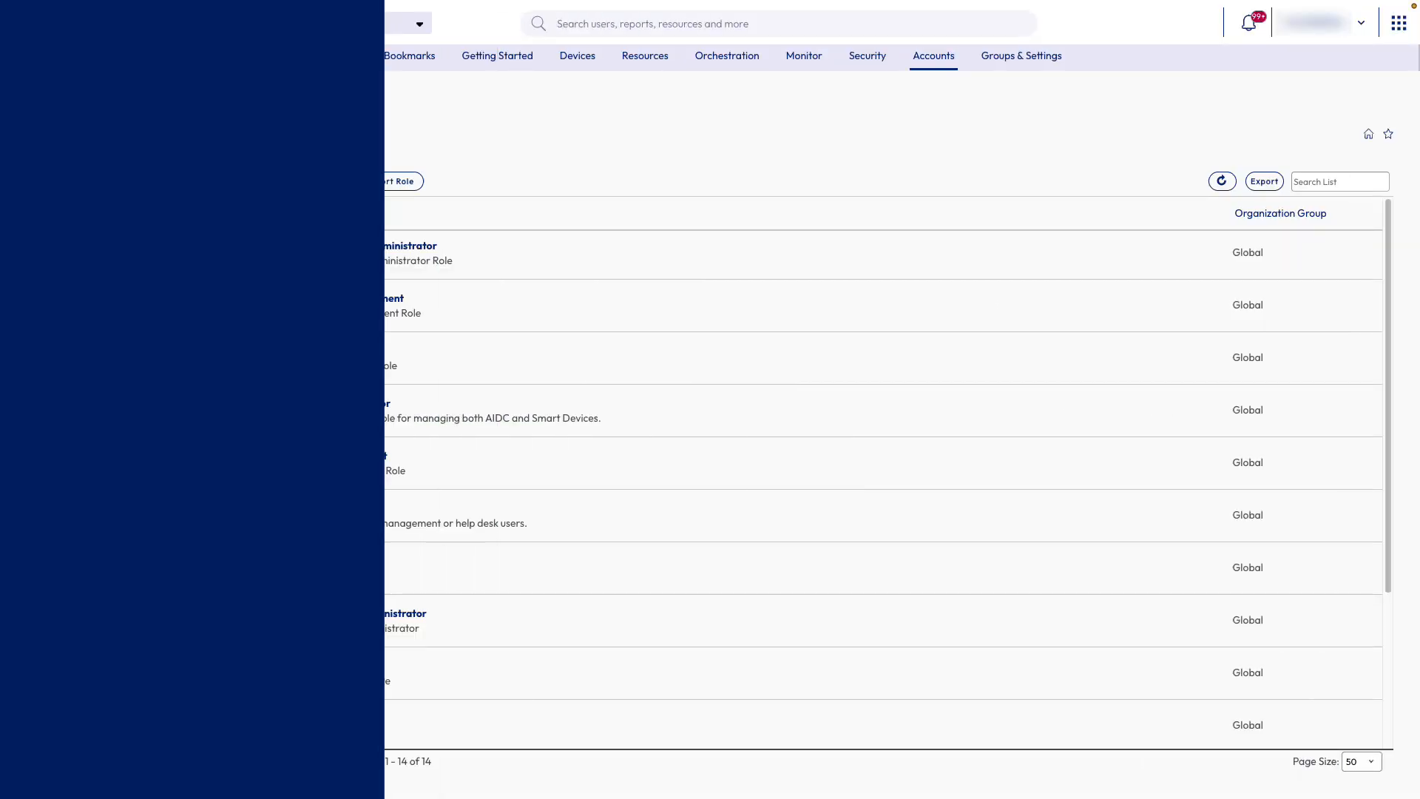
Add a role named 'Help Desk - Read Only' described as 'This is a read-only role for help deck employees'
left_click(298, 181)
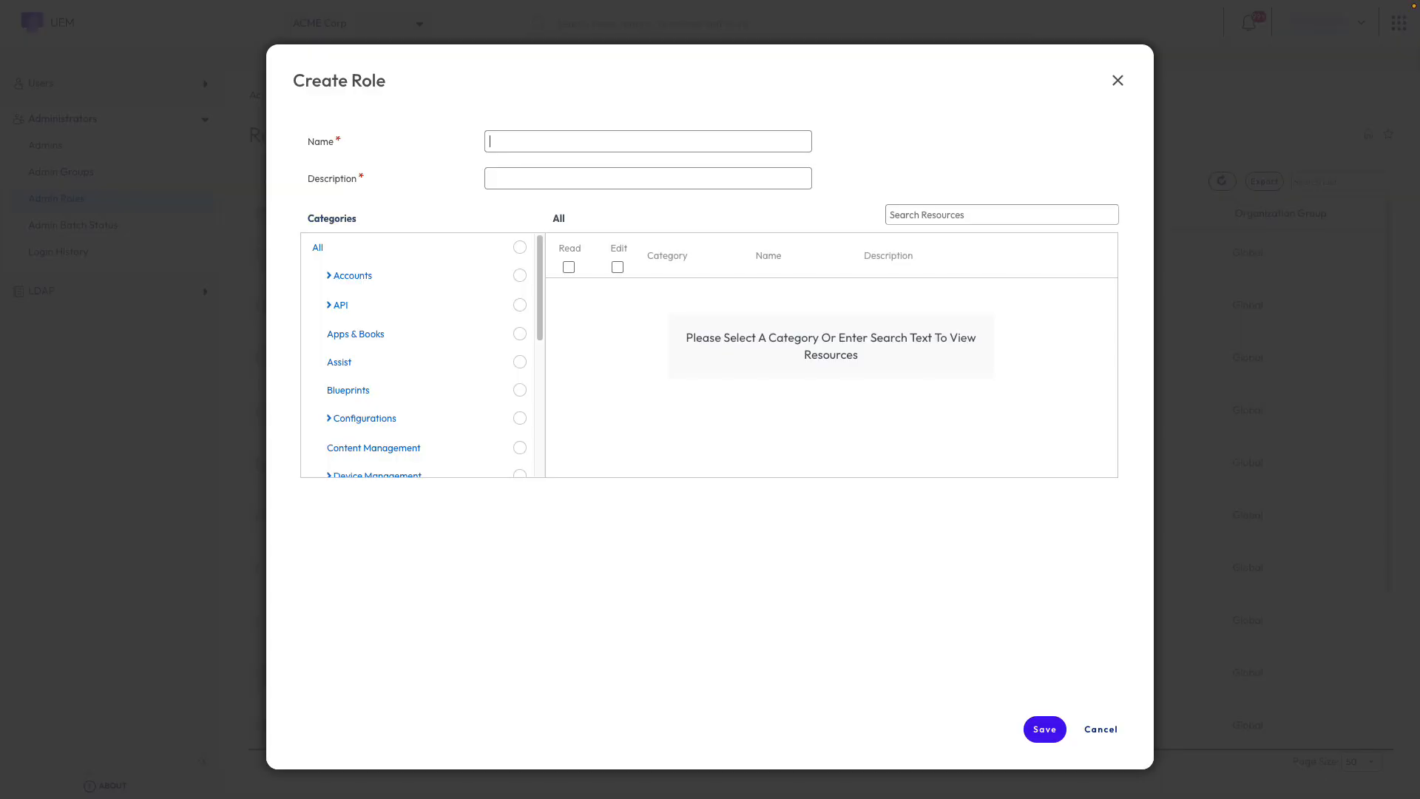
type("Help Desk - Read Only")
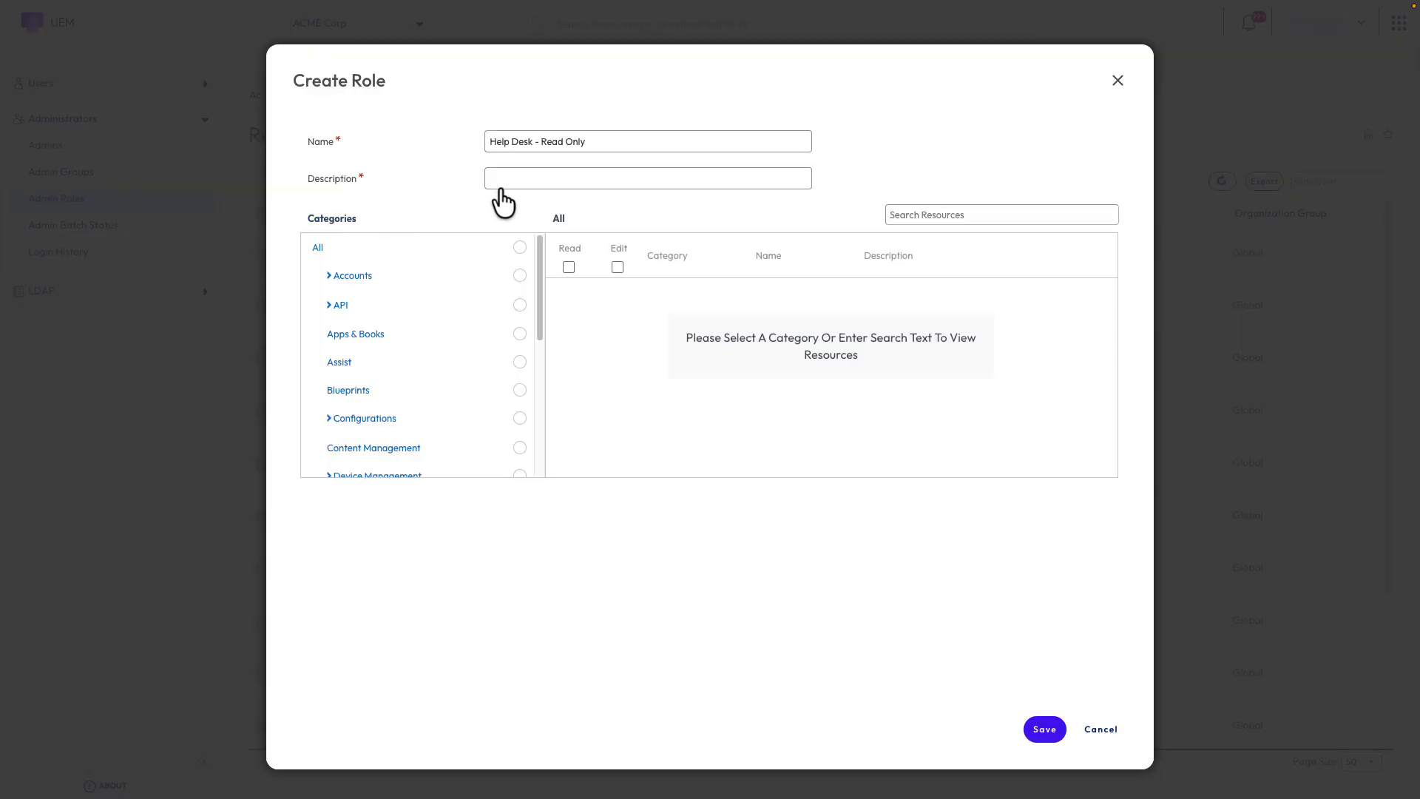
left_click(504, 190)
type("This is a read-only role for help deck employees")
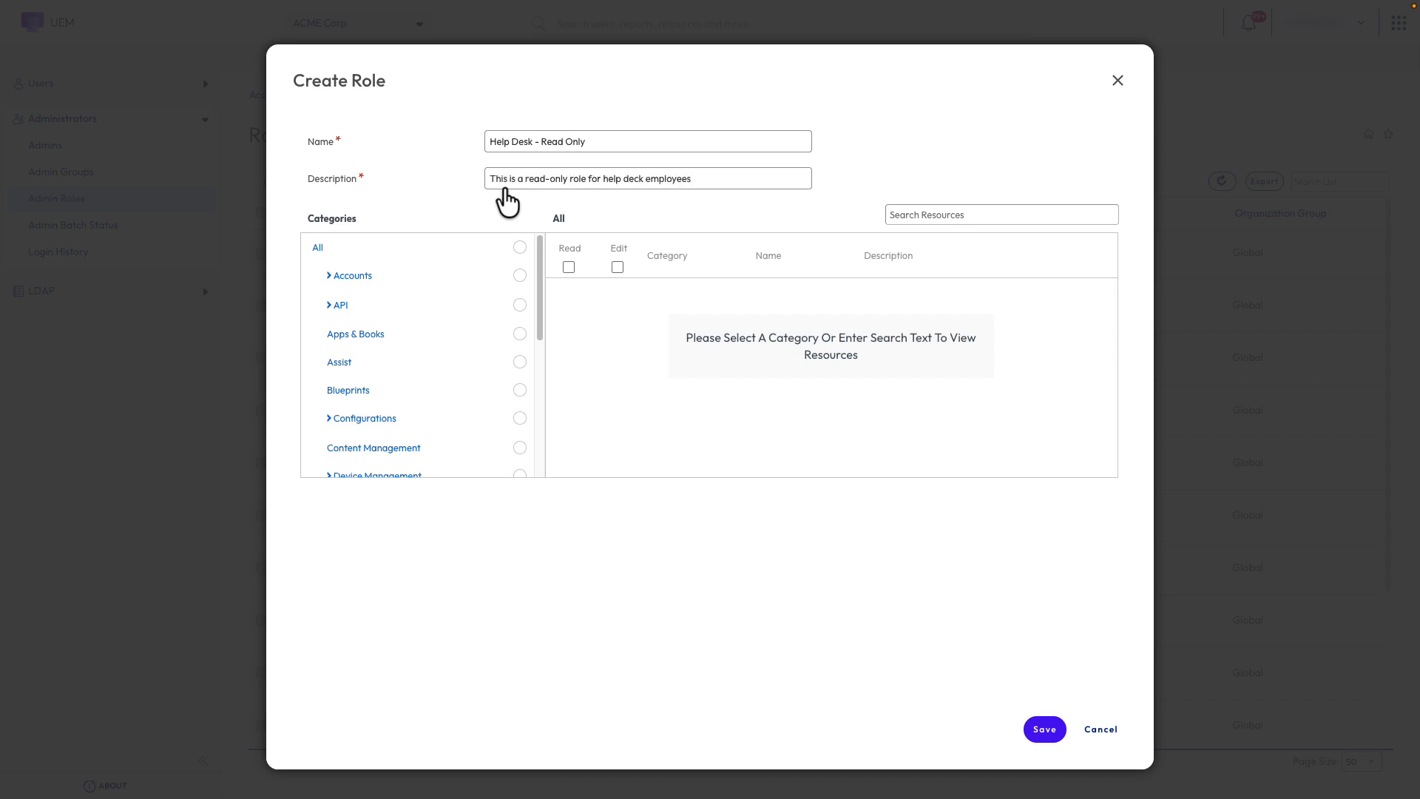
left_click_drag(539, 286, 545, 386)
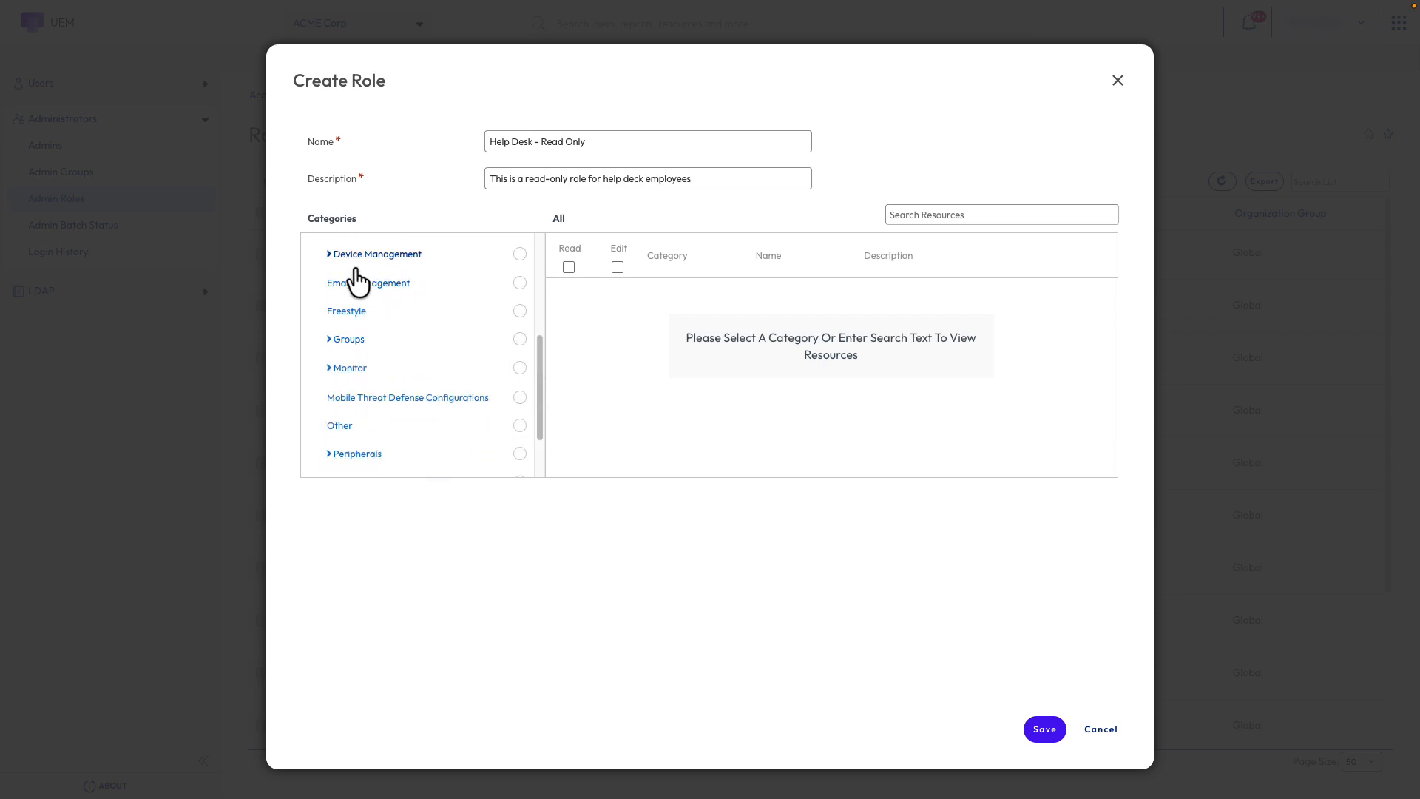
Grant Read access to all Device Management categories and save the Help Desk - Read Only role
left_click(327, 254)
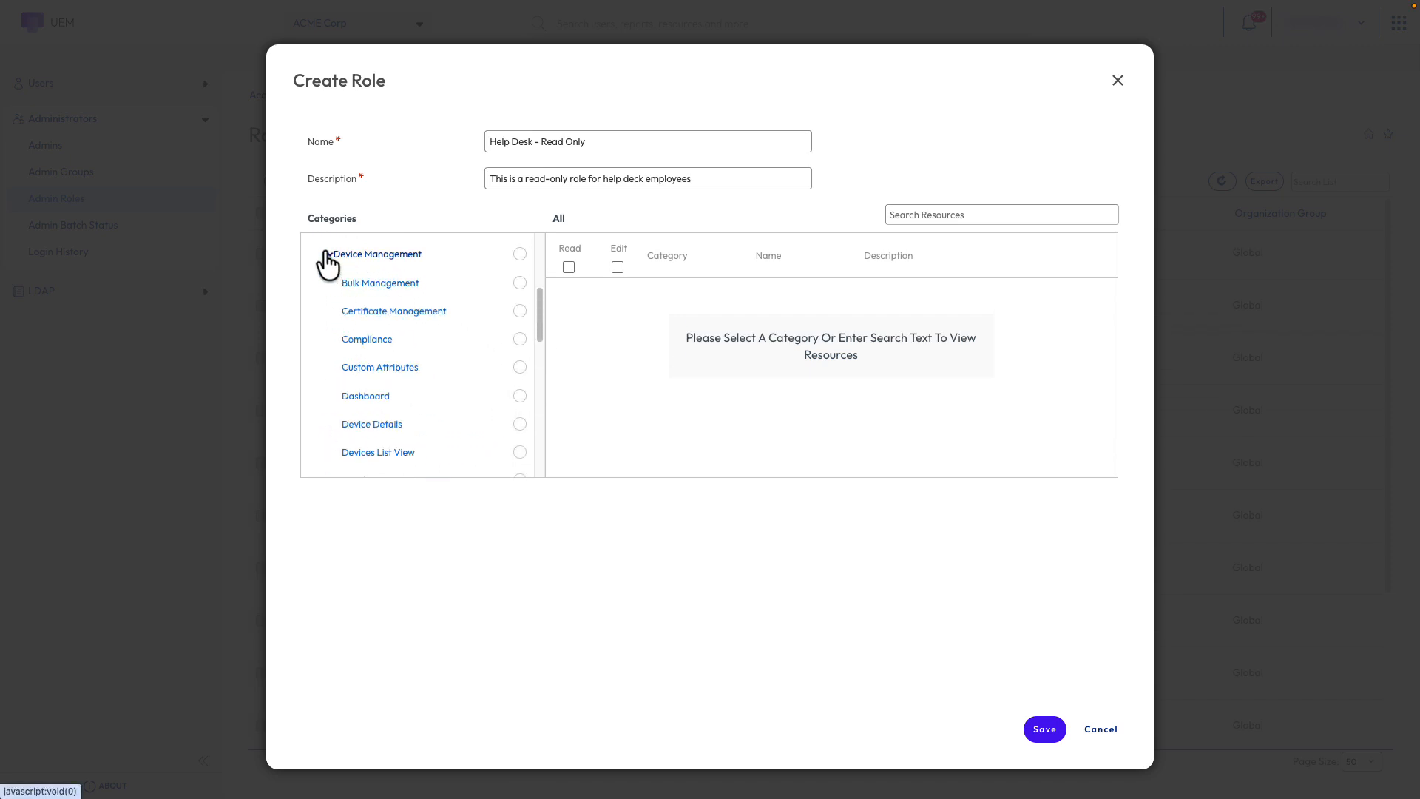
left_click(519, 254)
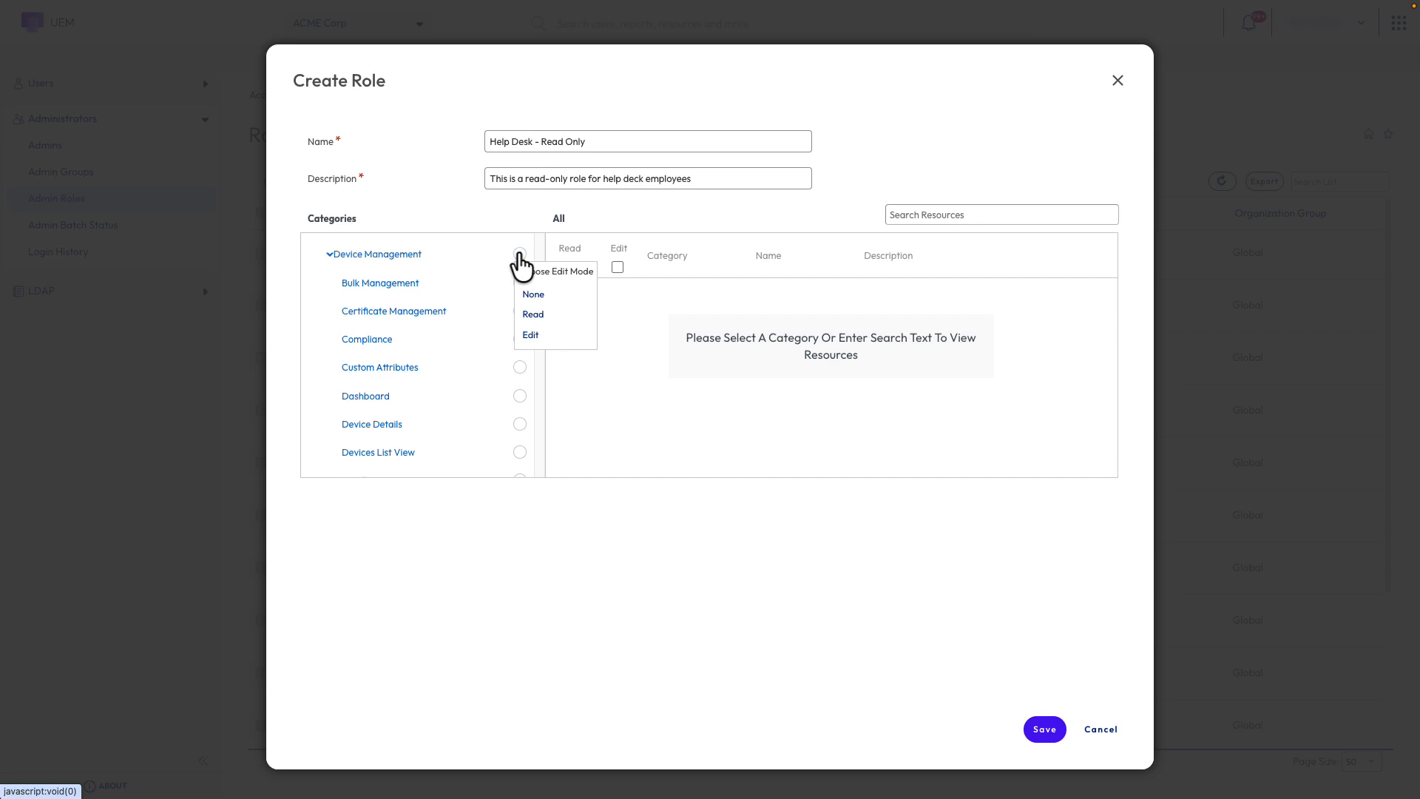
left_click(534, 314)
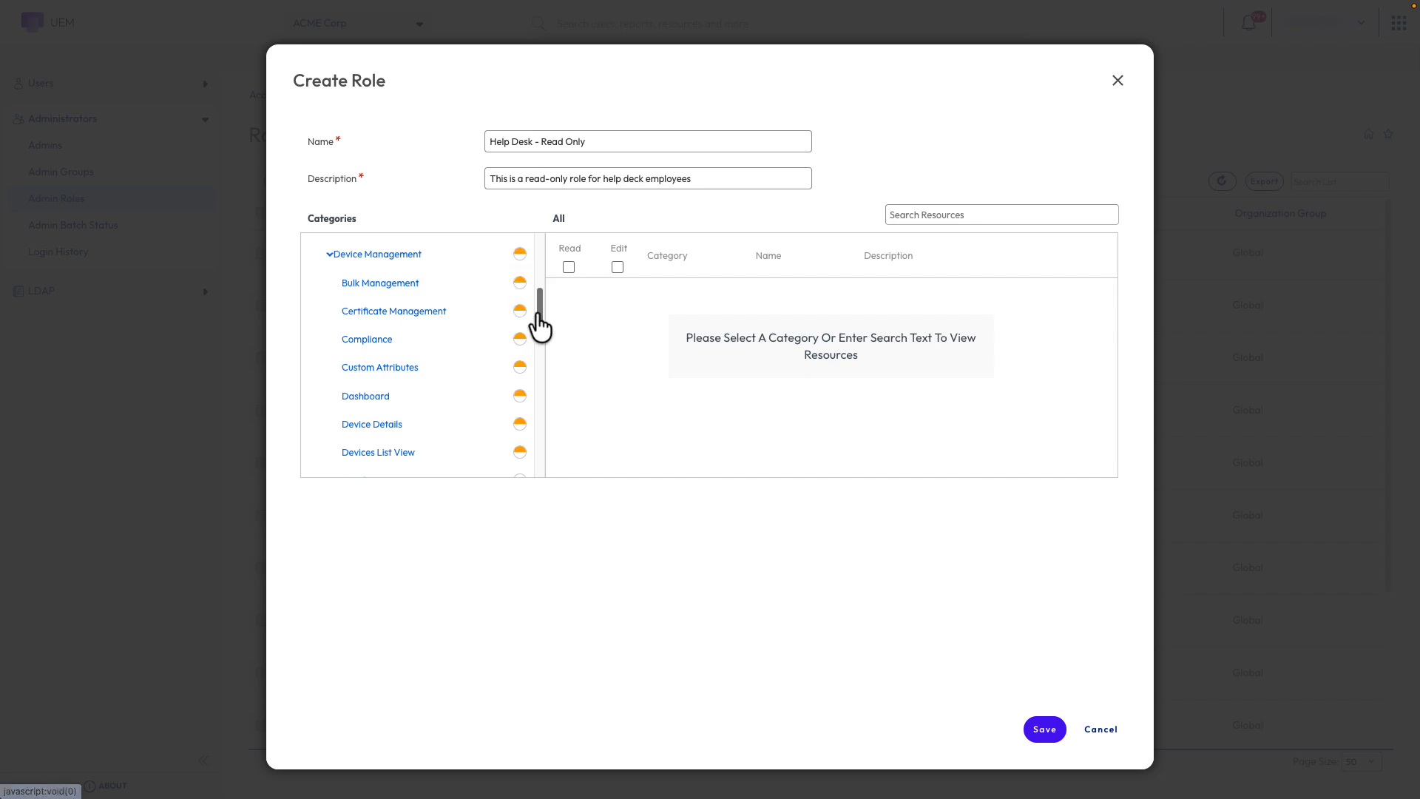
left_click_drag(540, 316, 552, 401)
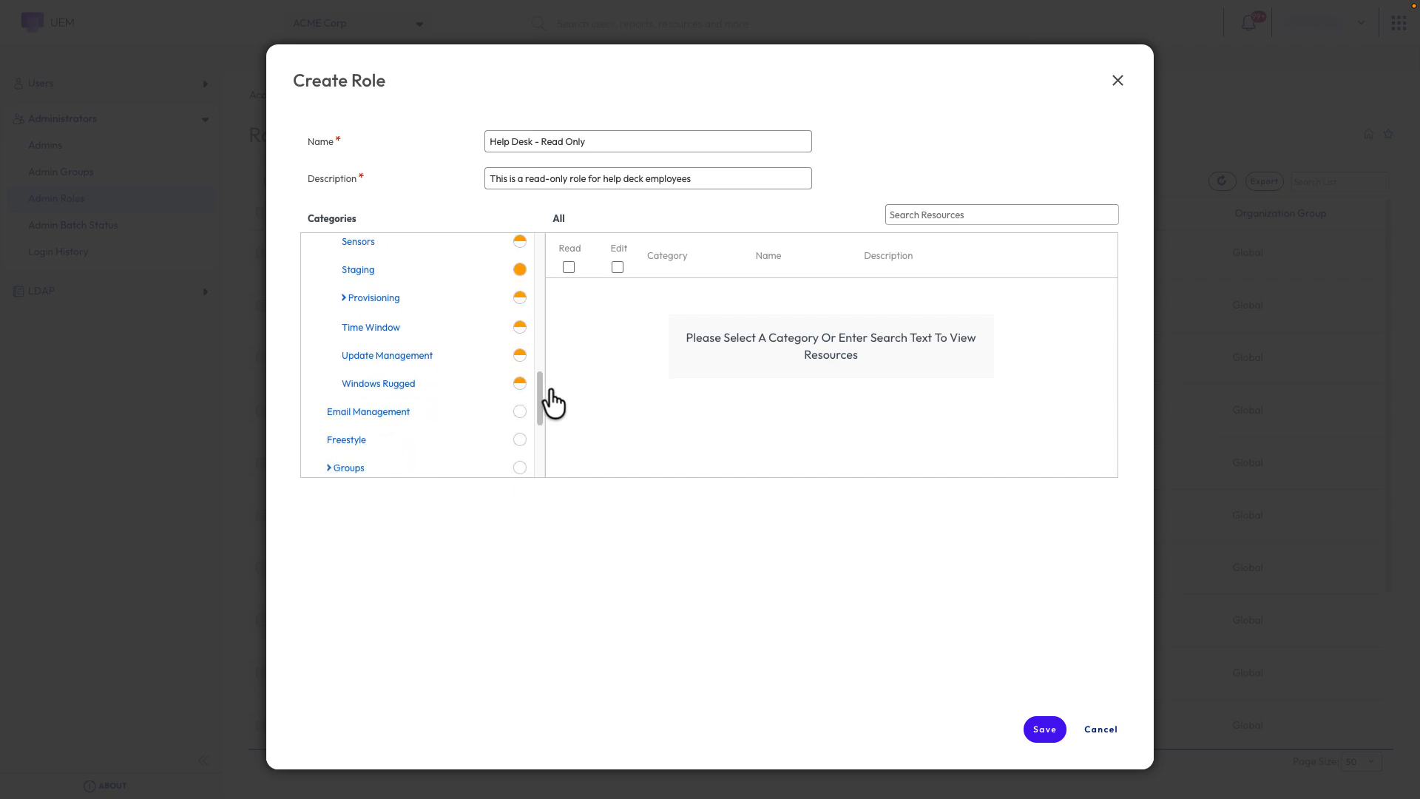
left_click(1044, 730)
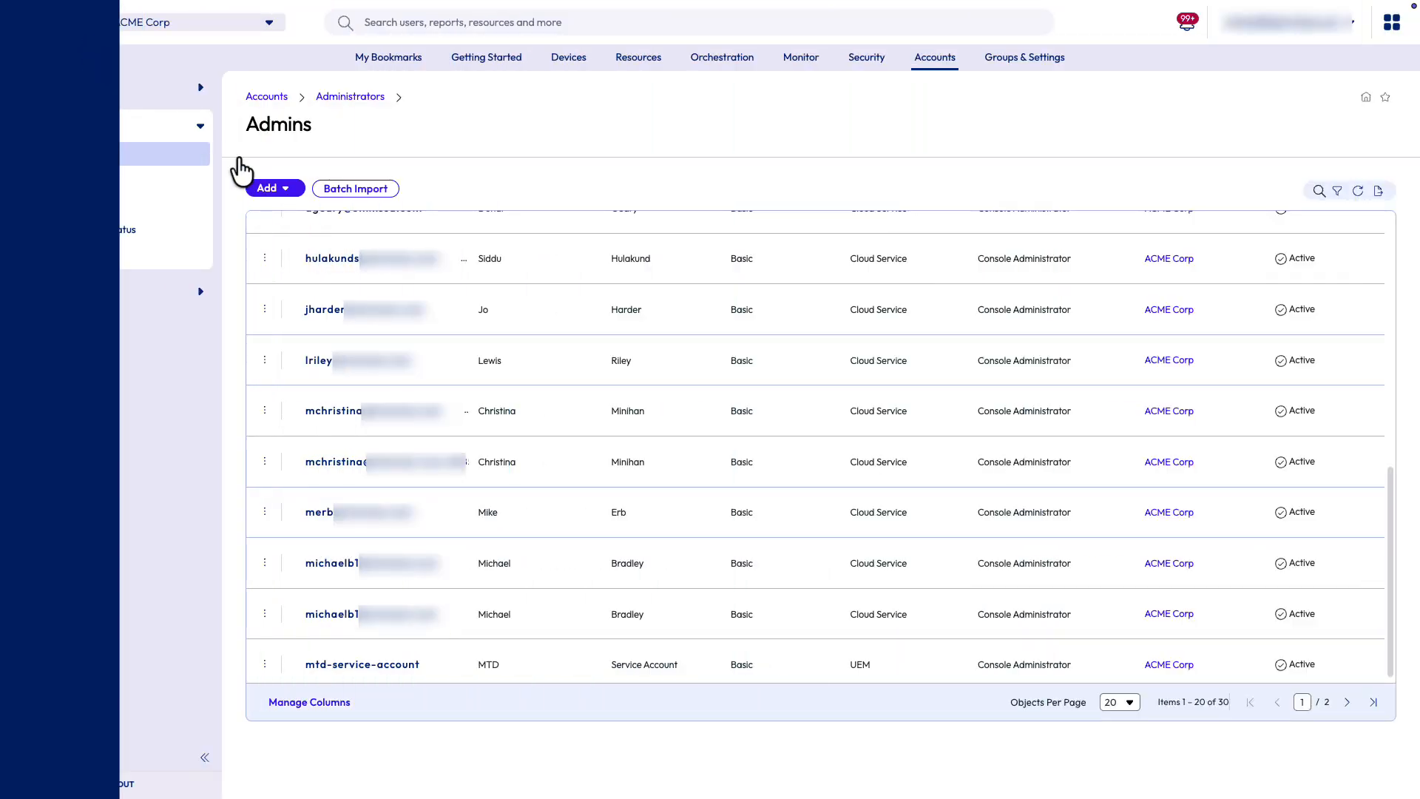
Start adding a Basic admin and enter the admin's username and password twice
left_click(284, 194)
left_click(291, 225)
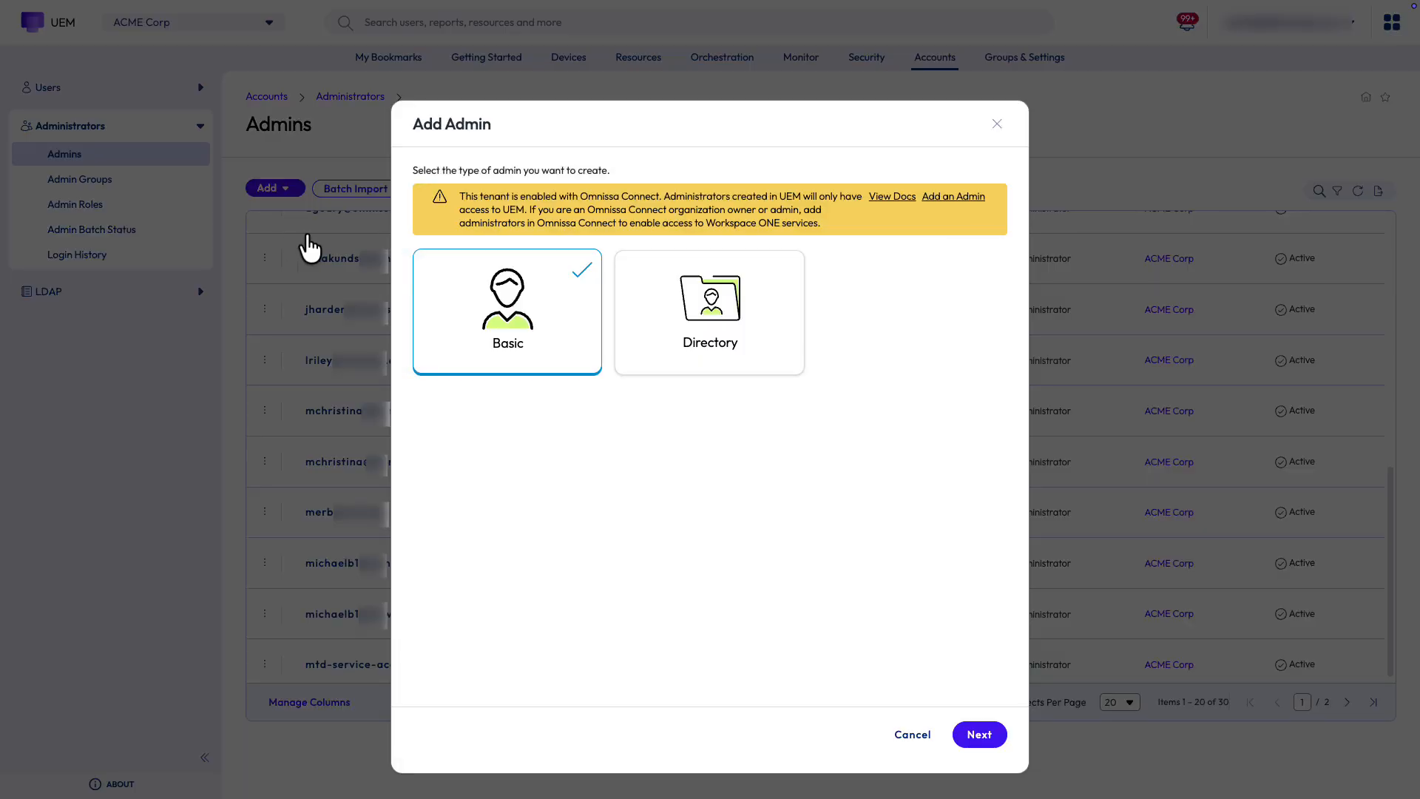
left_click(975, 736)
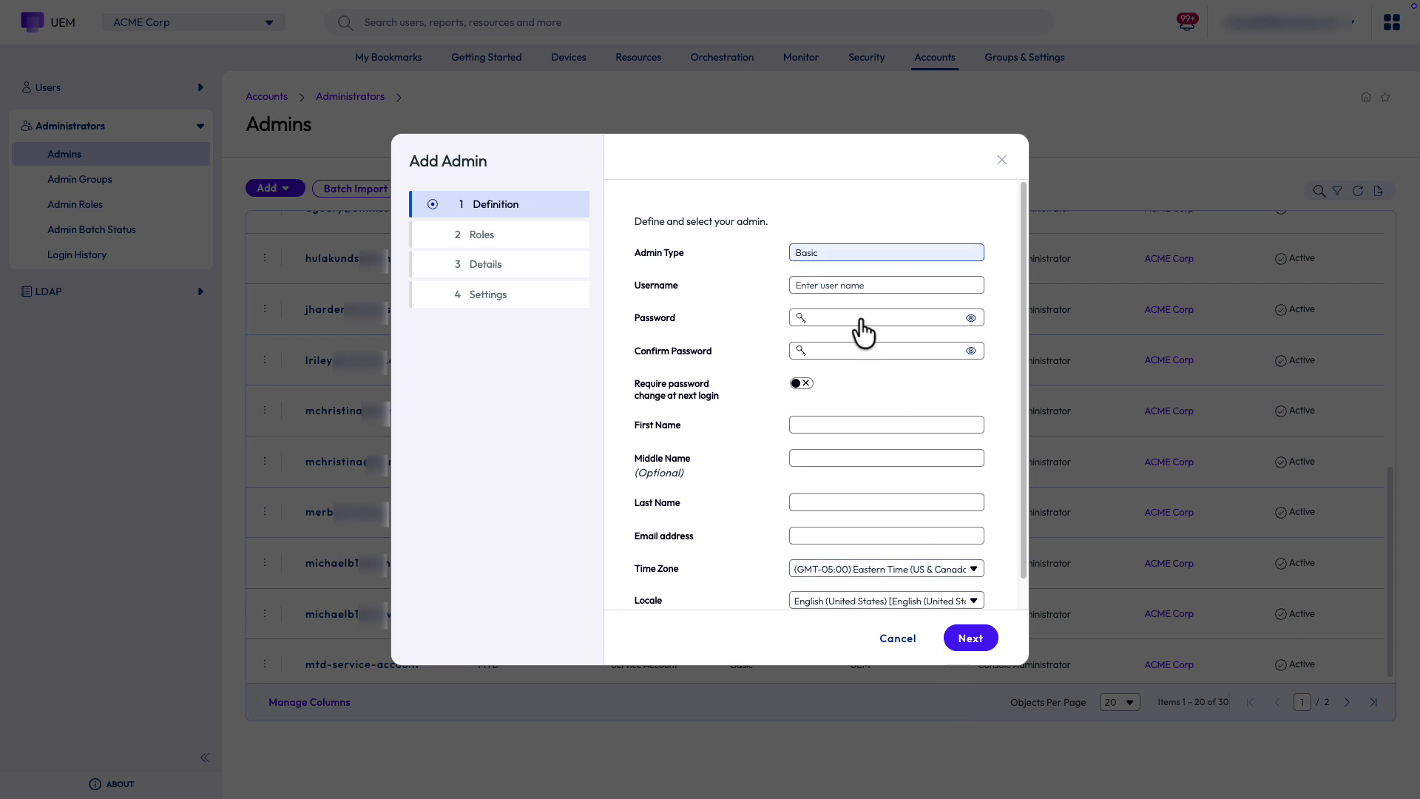
left_click(855, 287)
type("johnsmith")
left_click(854, 317)
type("••••••••")
left_click(855, 352)
type("••••••••")
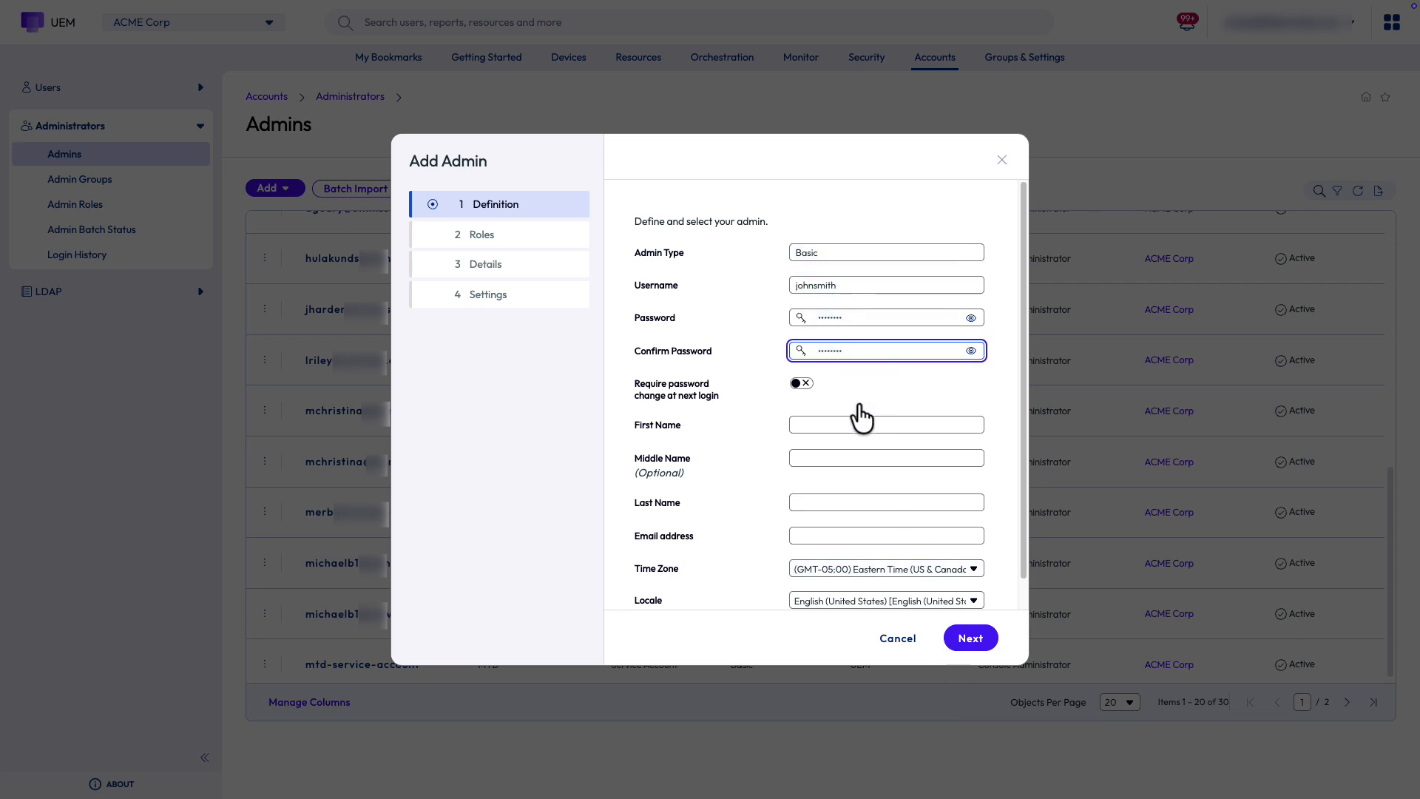
Fill in the admin's first name, last name and e-mail address, then continue
left_click(855, 427)
type("John")
left_click(856, 507)
type("Smith")
left_click(858, 536)
type("johnsmith@acme.com")
left_click(970, 638)
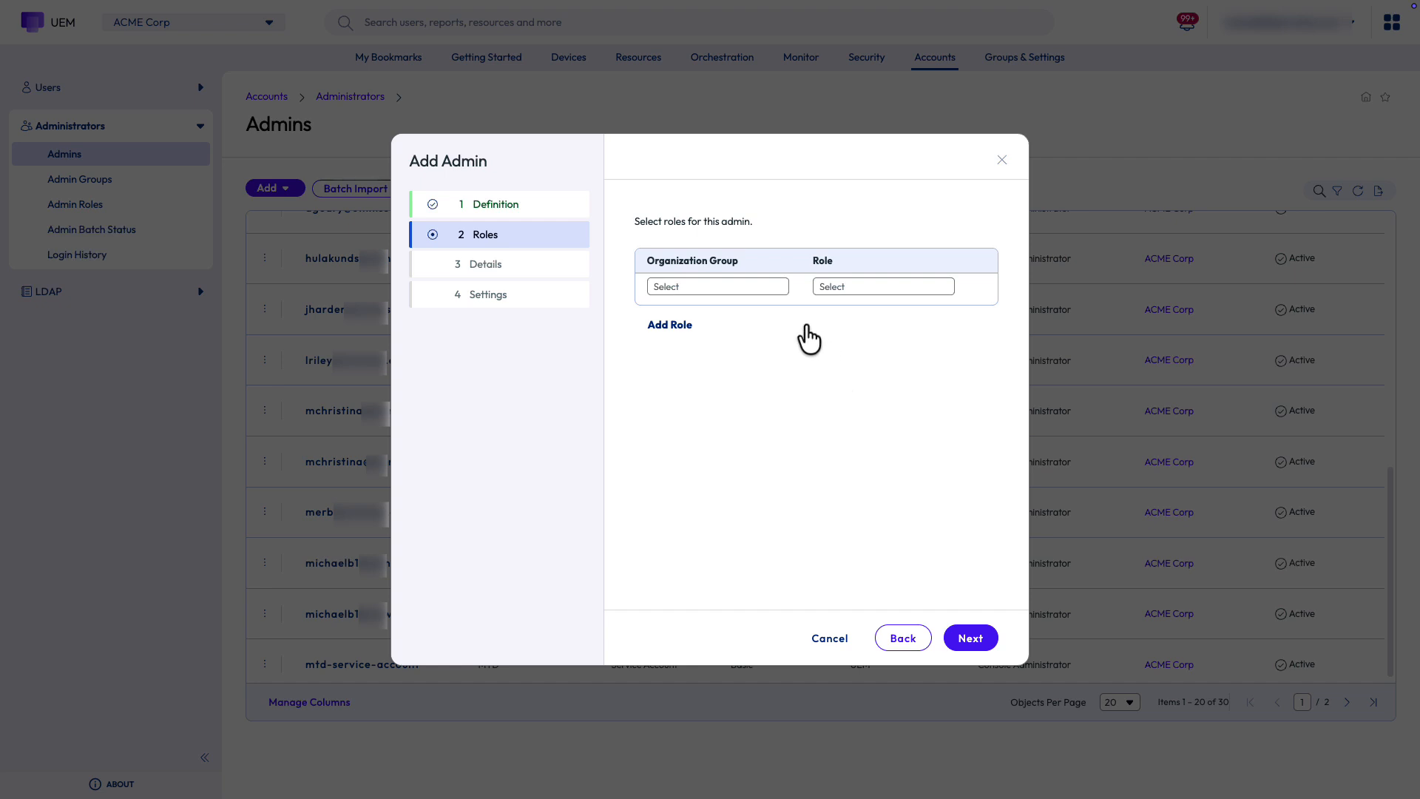
Assign the Help Desk - Read Only role at the ACME Corp organization group
left_click(755, 294)
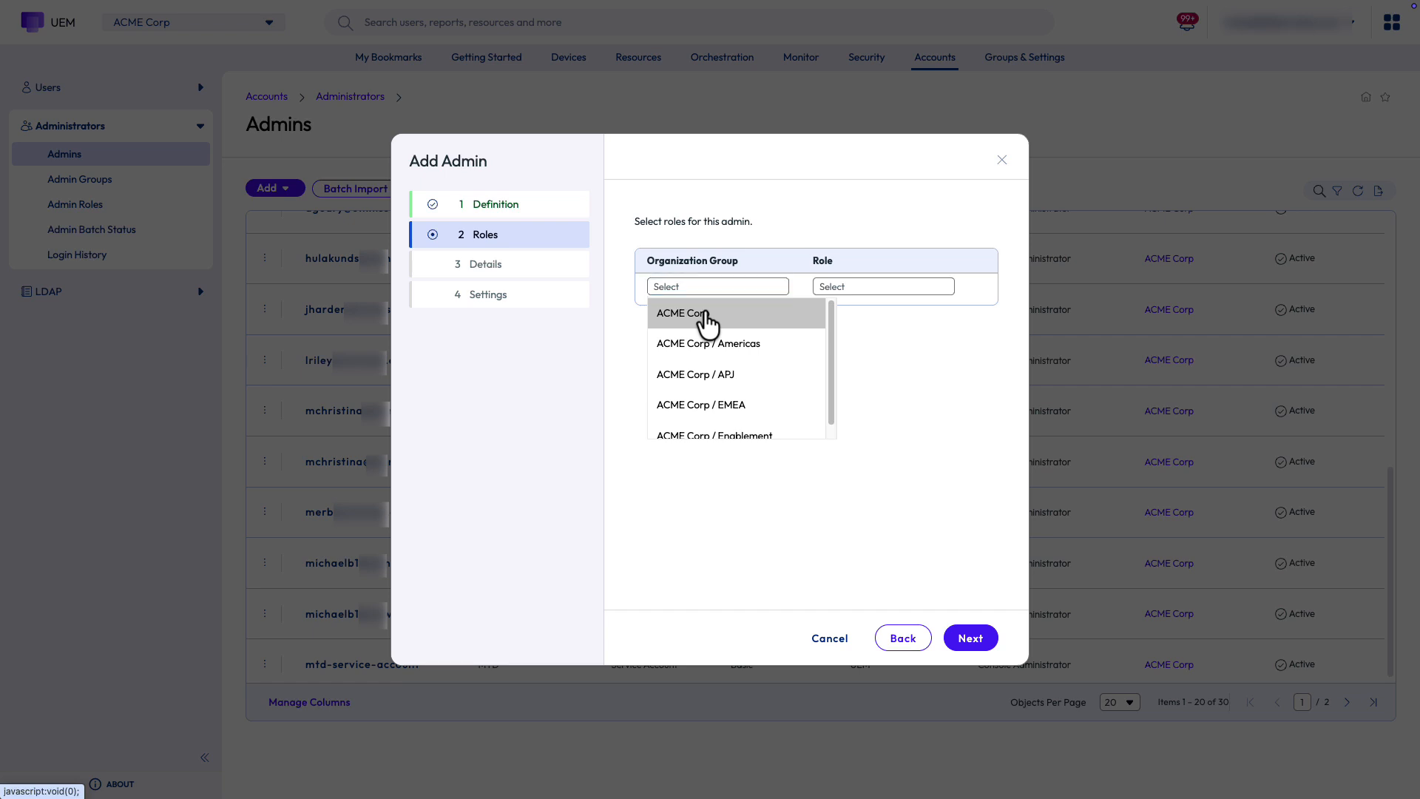
left_click(708, 320)
left_click(864, 293)
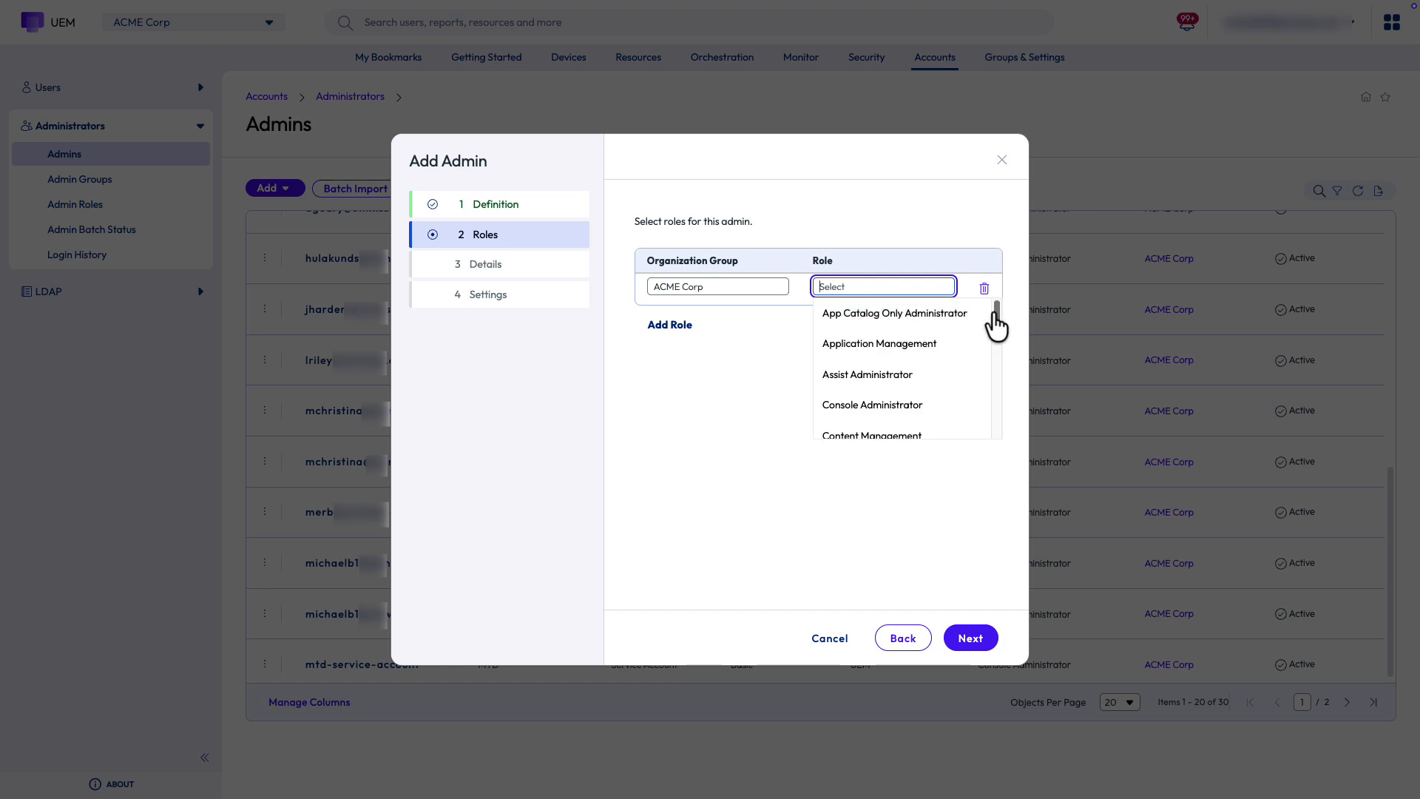
left_click_drag(995, 327, 990, 350)
left_click(935, 382)
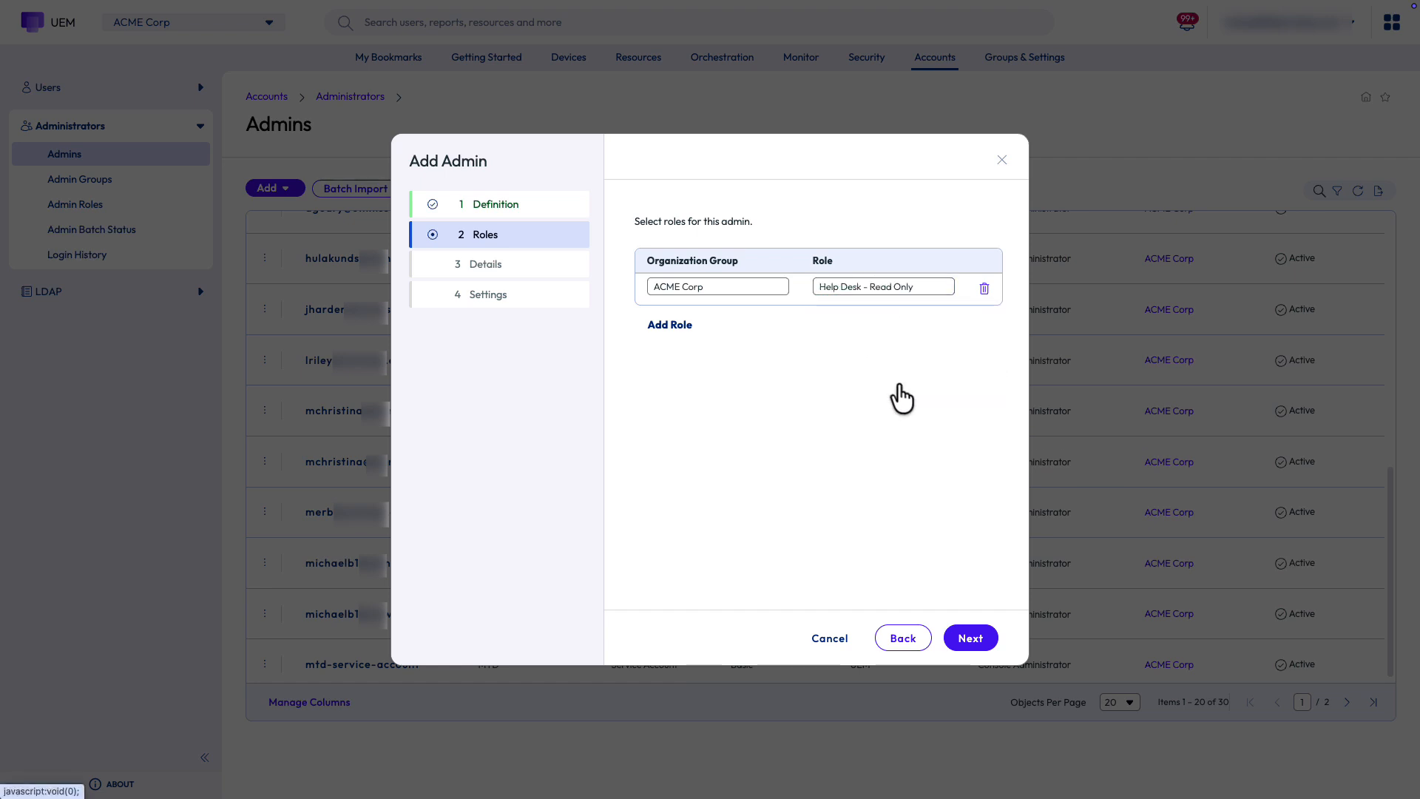
Turn off activation notifications and save the new admin, accepting the group access warning
left_click(971, 639)
left_click(970, 639)
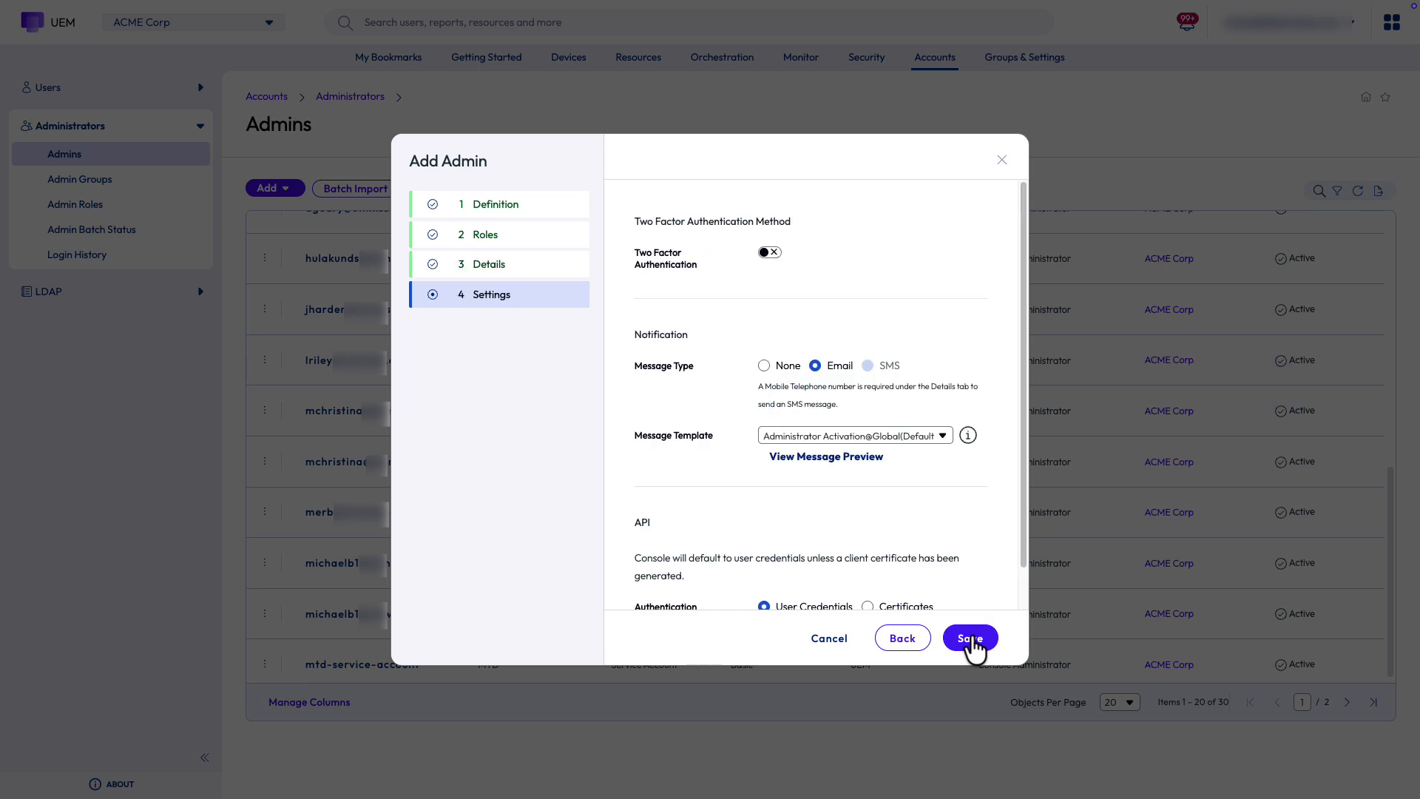
left_click(763, 366)
left_click(967, 637)
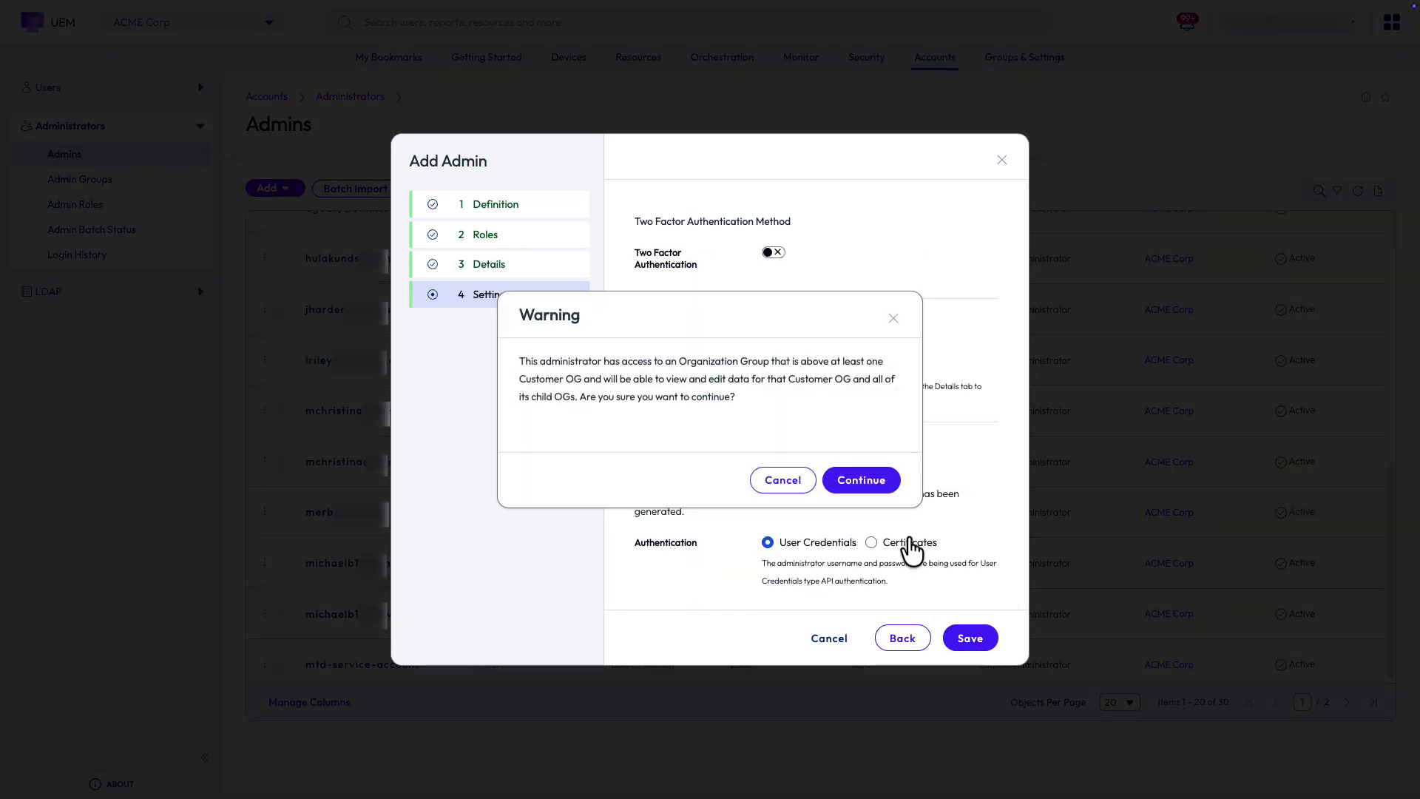
left_click(879, 490)
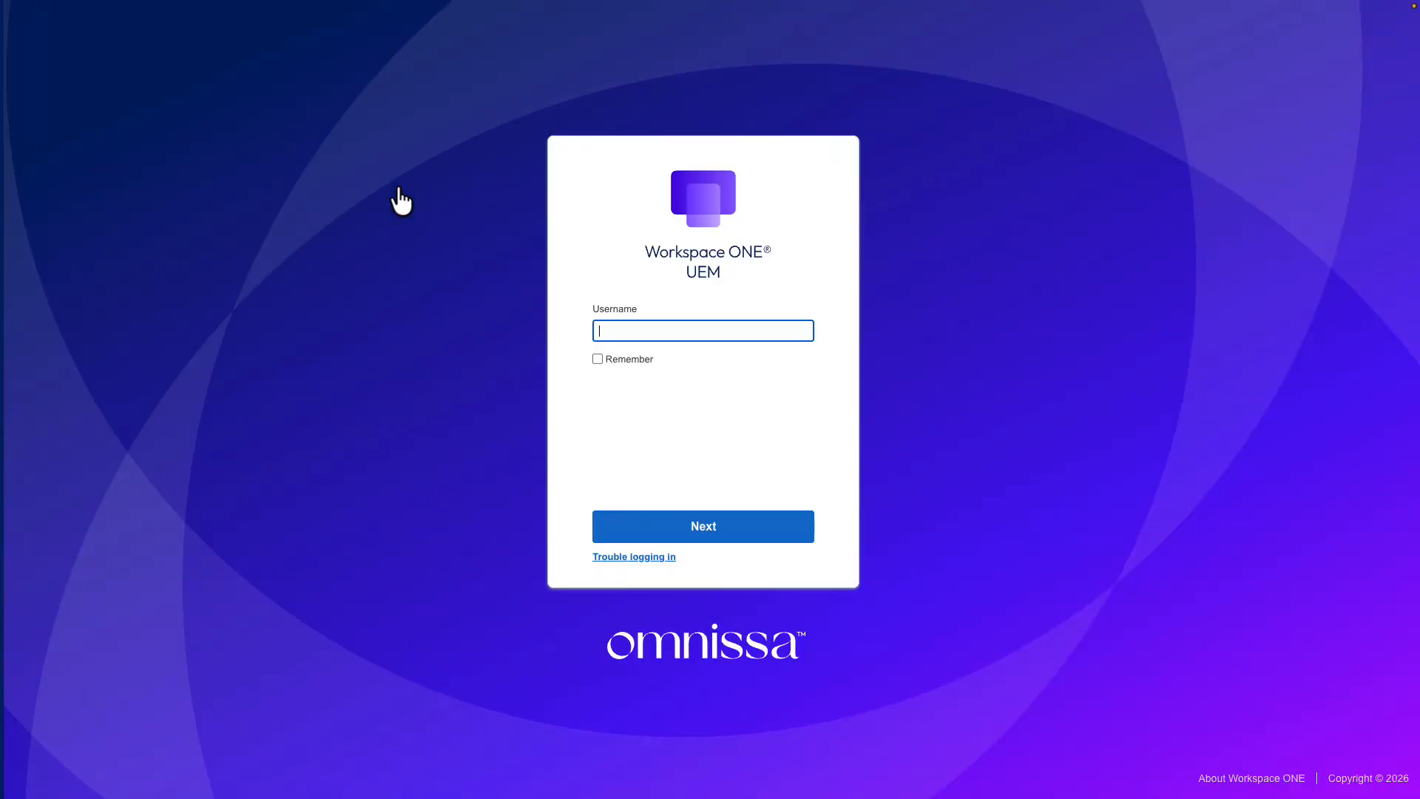
Sign in to Workspace ONE UEM with the new admin's username
type("johnsmith")
left_click(739, 529)
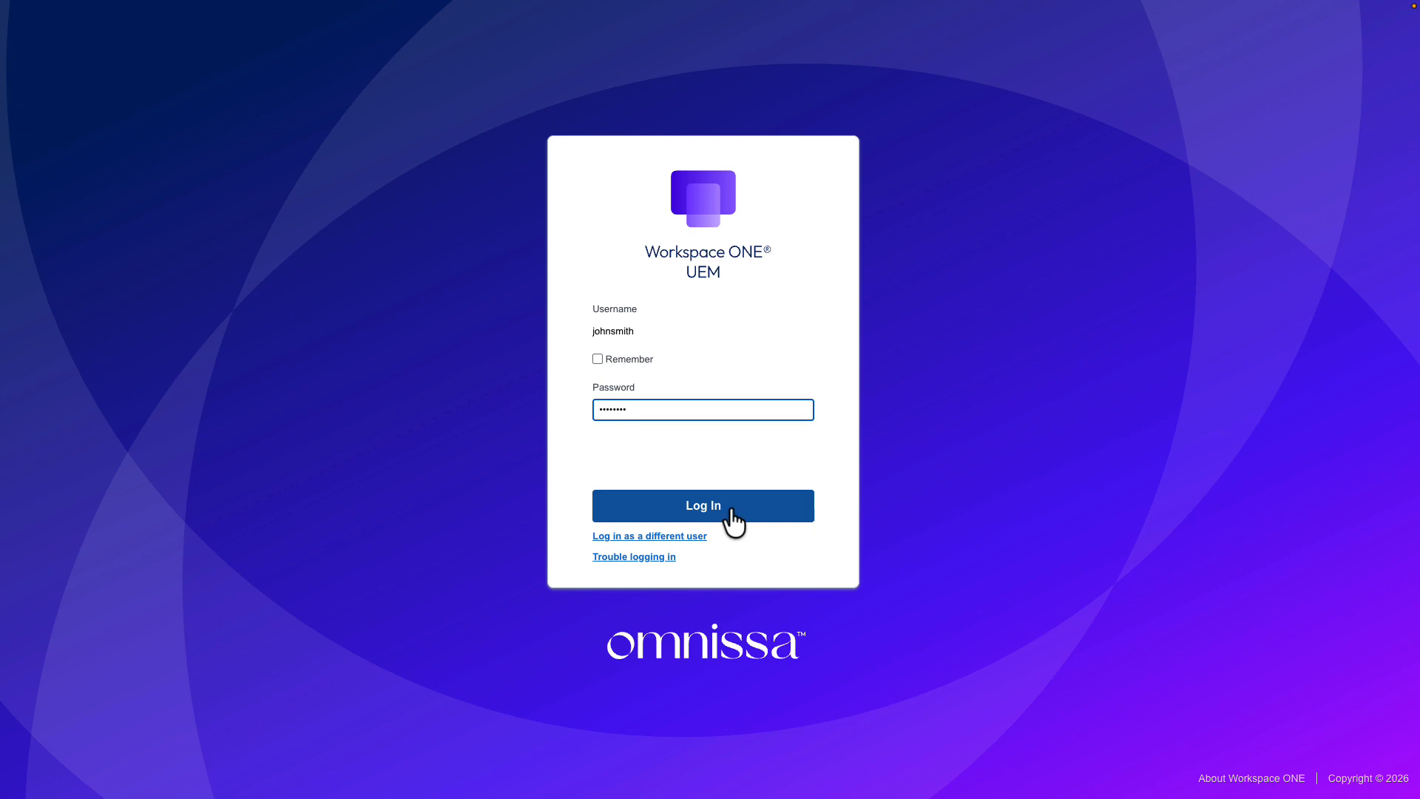
left_click(732, 510)
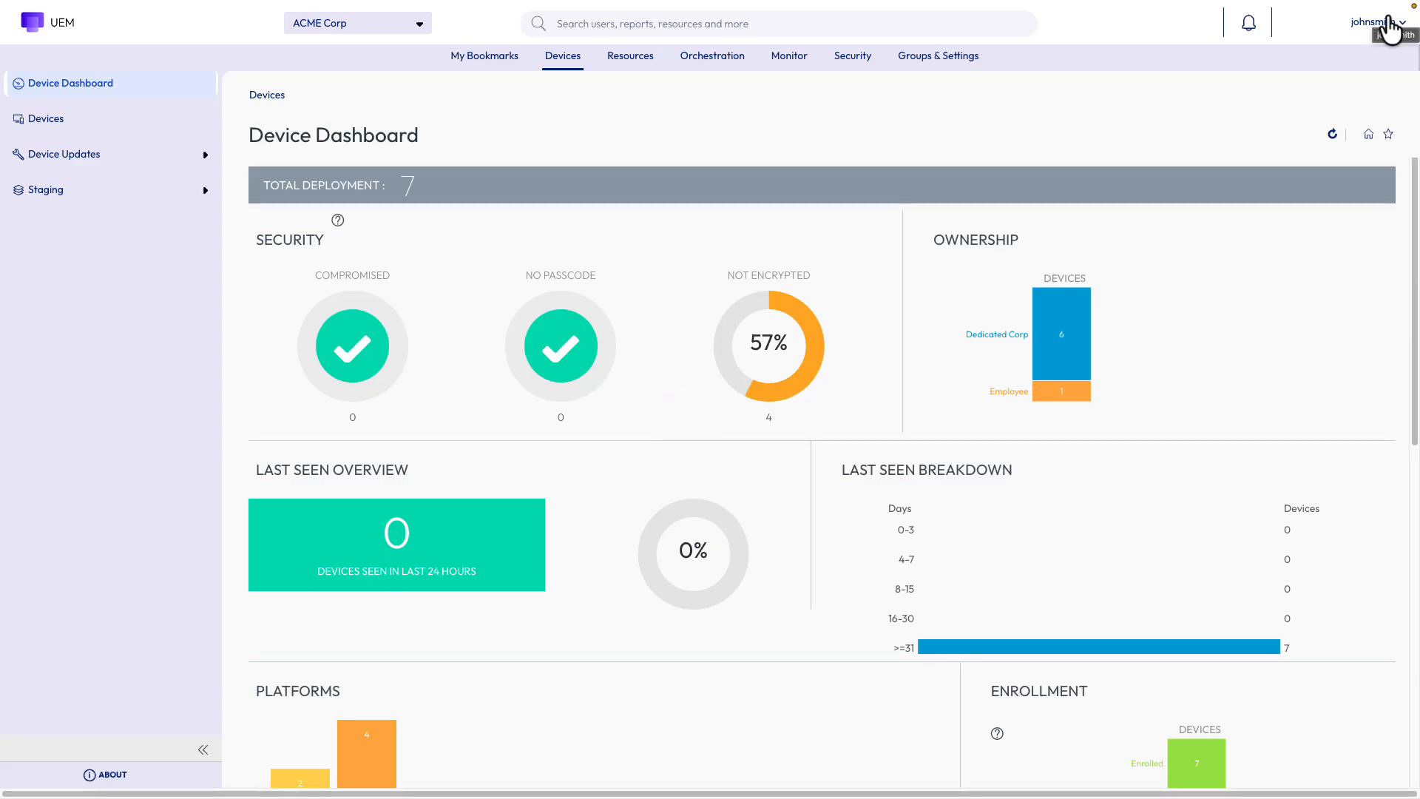
Check the limited More Actions for the first device, then open the iPhone 15's details
left_click(46, 118)
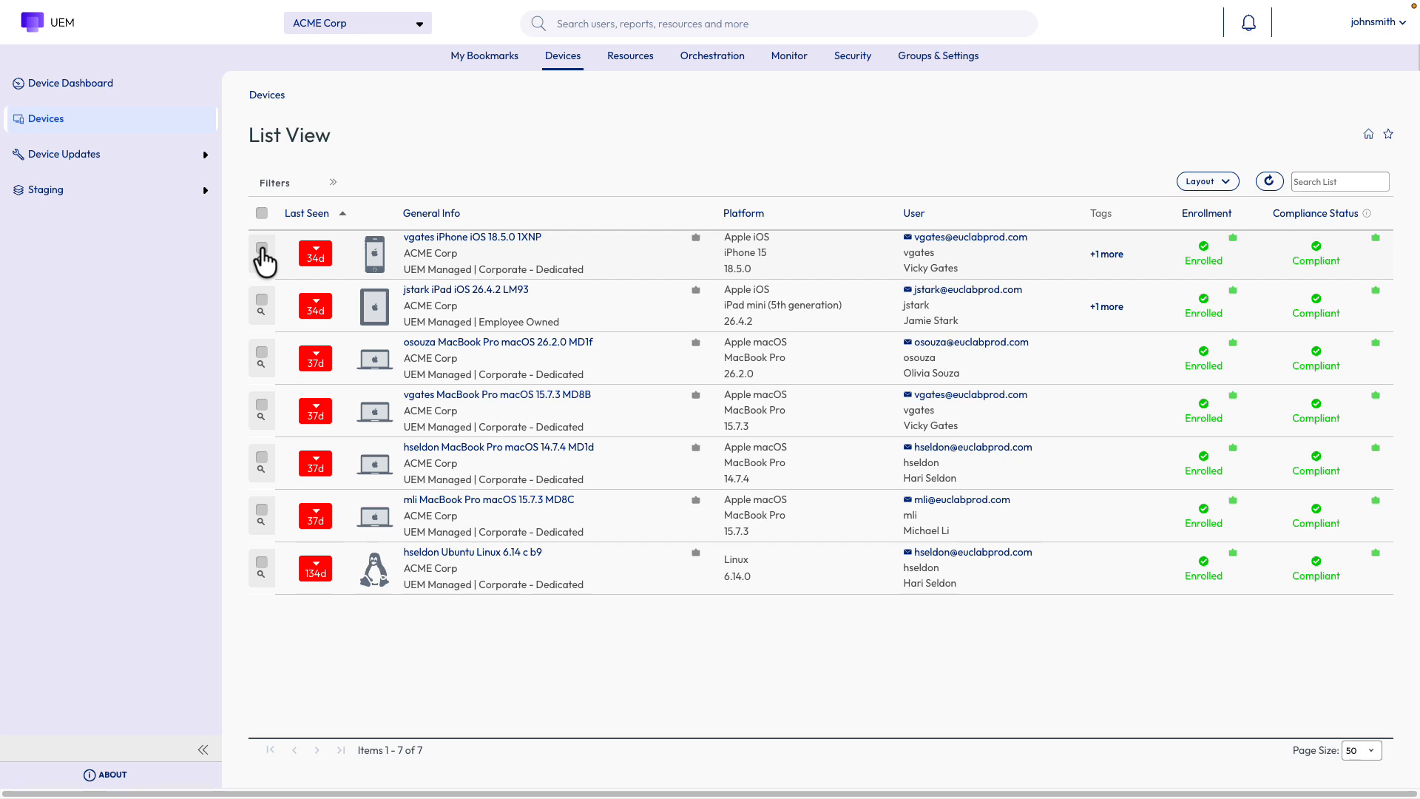
left_click(262, 248)
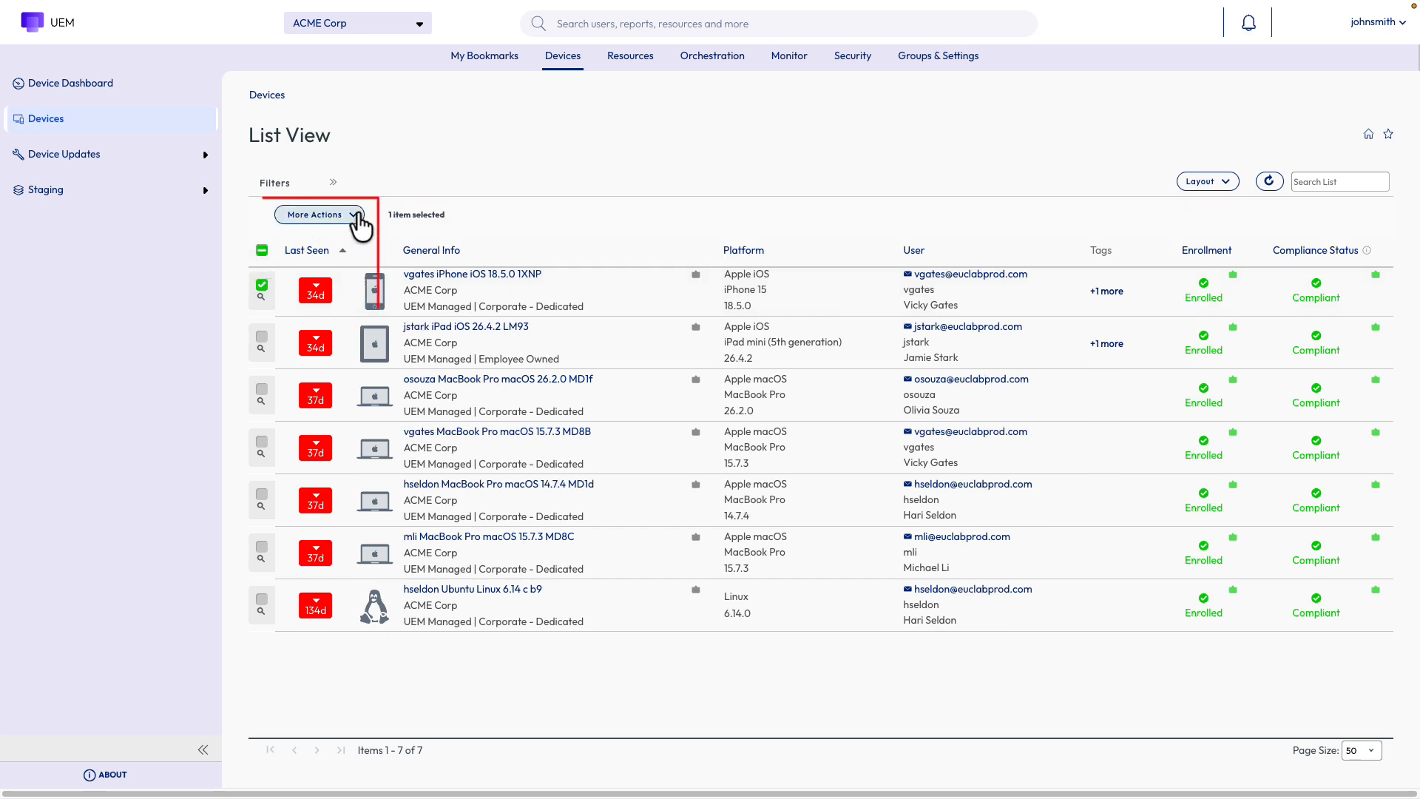
left_click(357, 215)
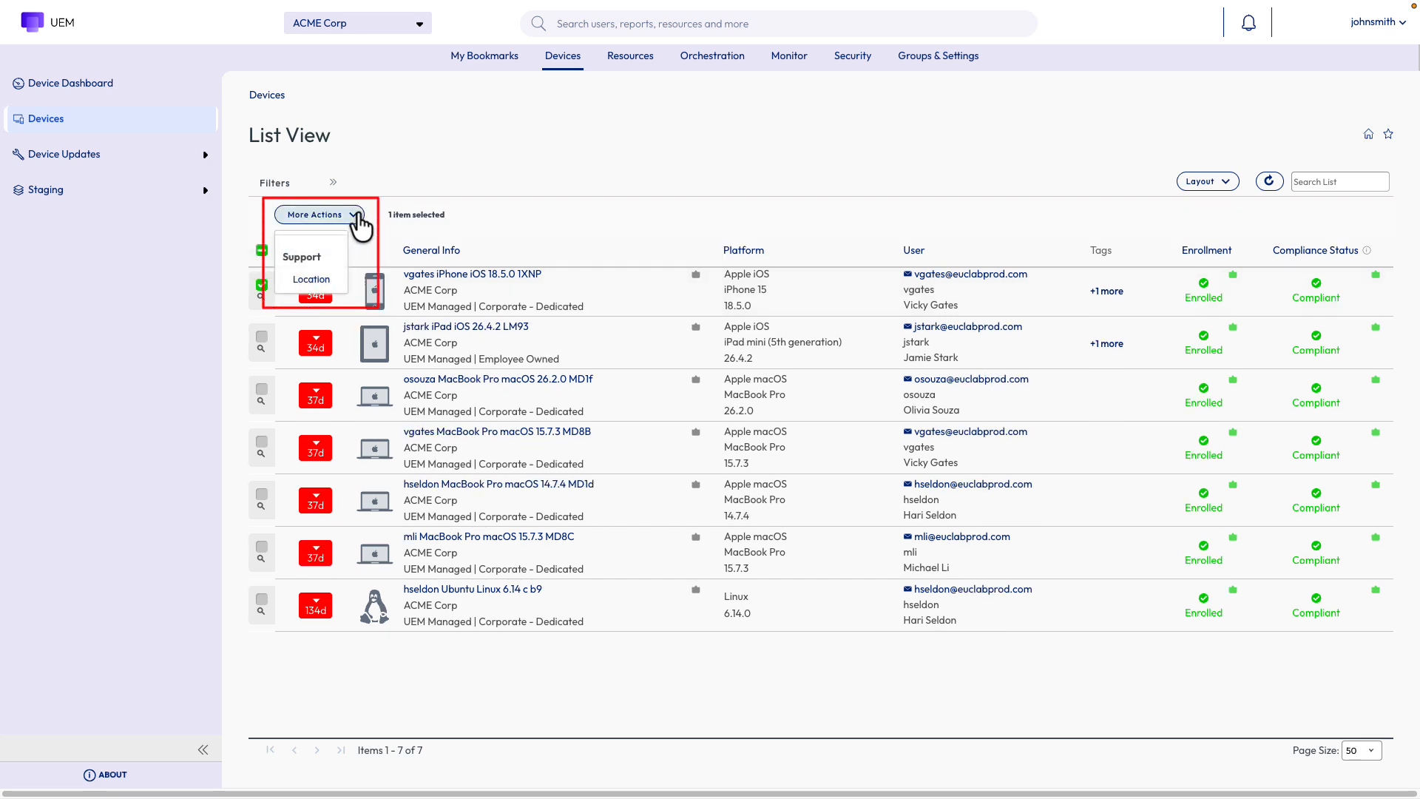
left_click(358, 216)
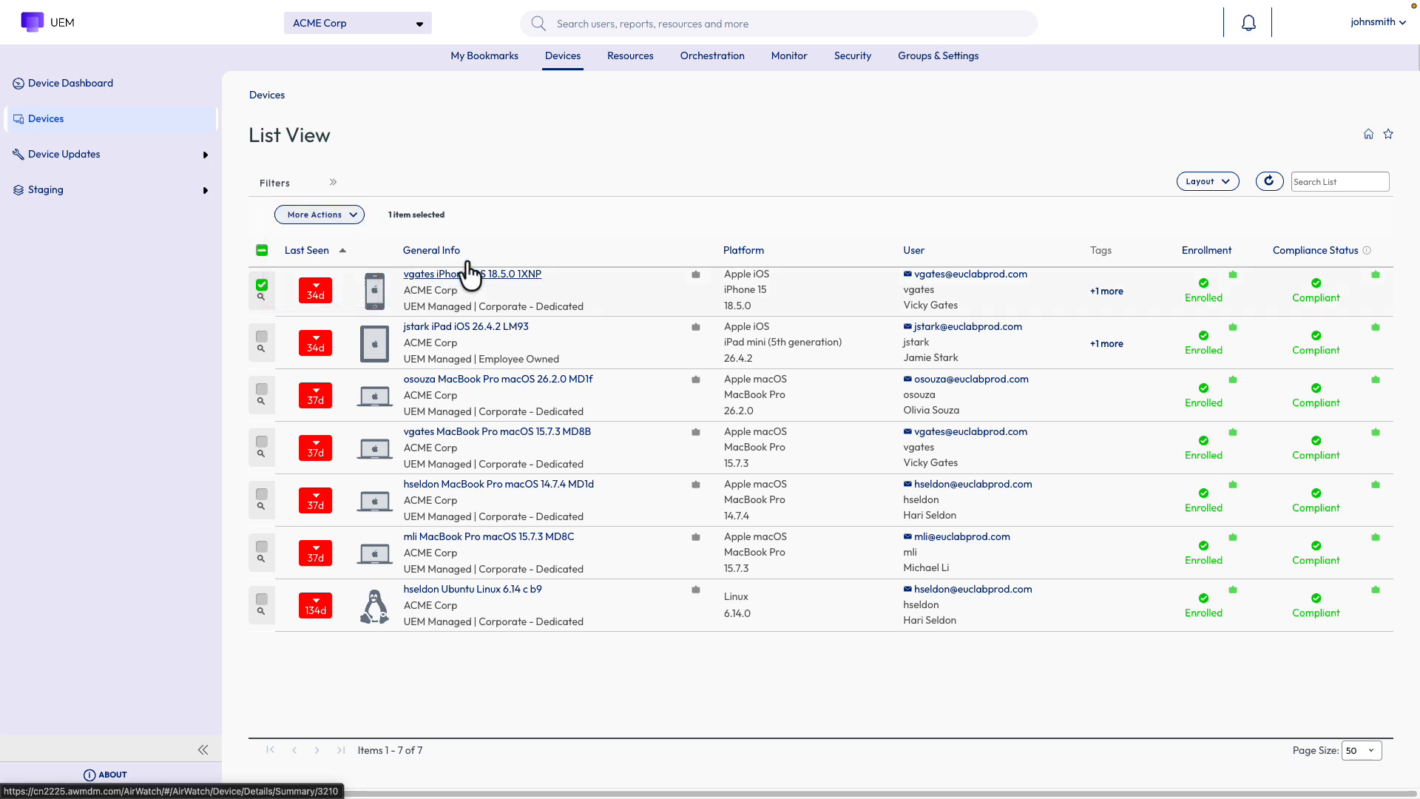
left_click(467, 274)
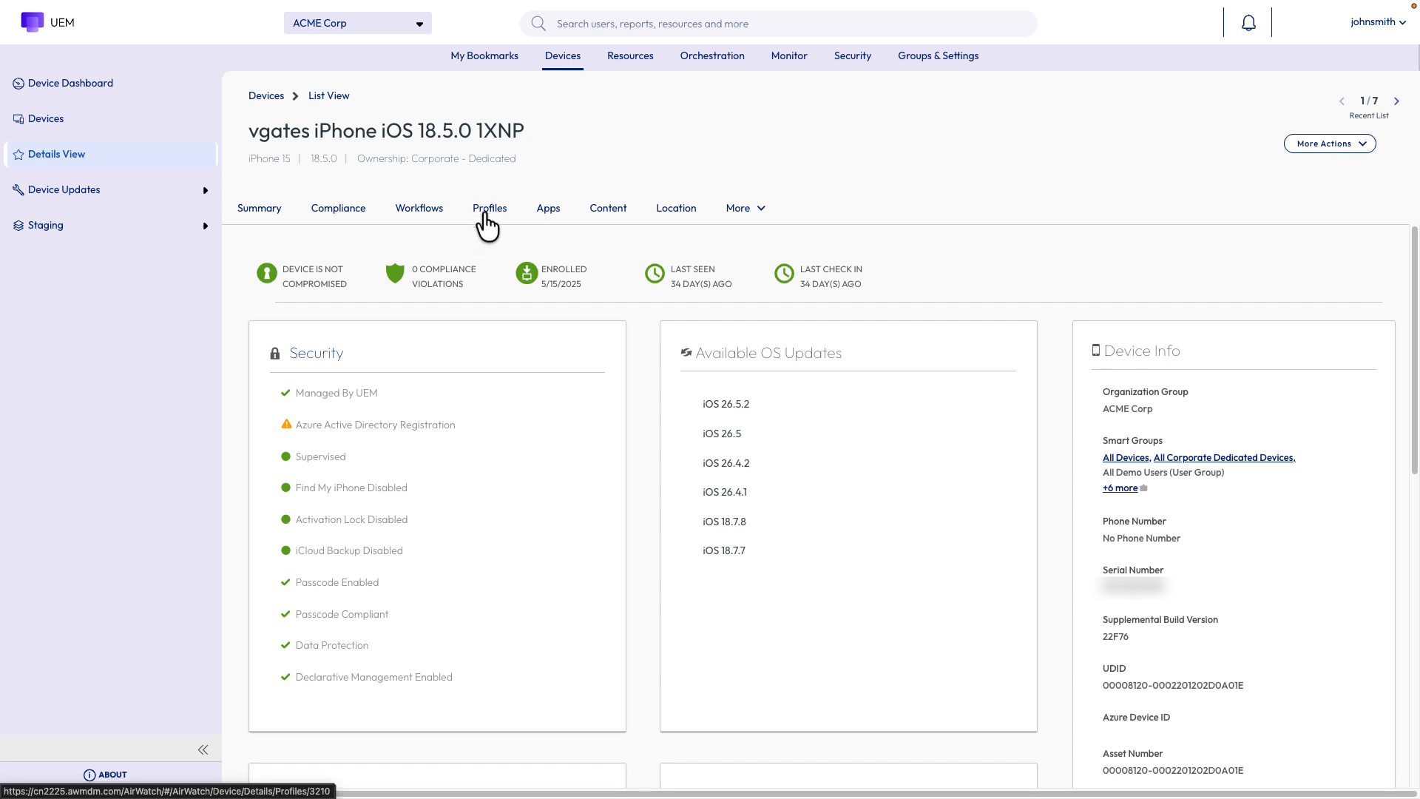
Review the iPhone's Profiles and Apps tabs
left_click(488, 213)
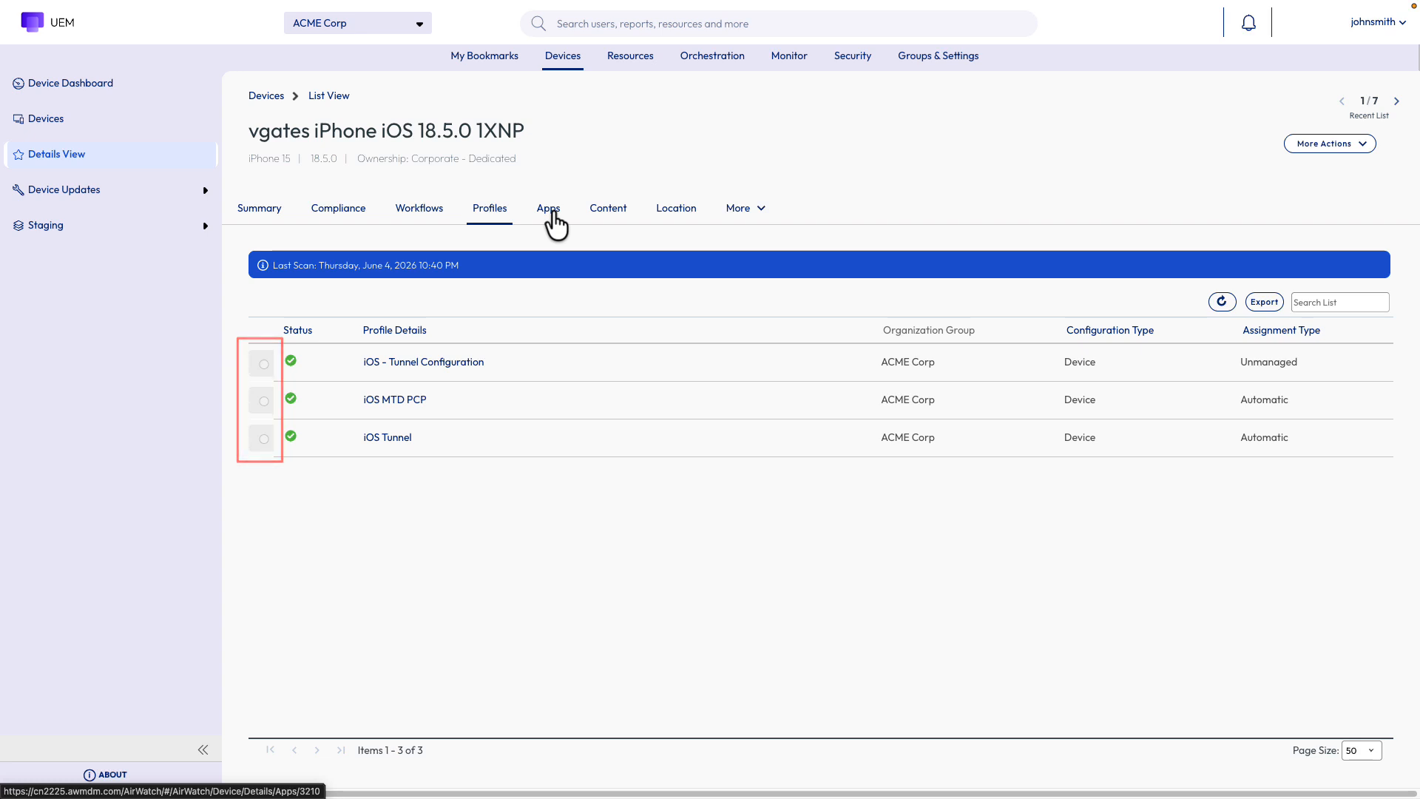
left_click(551, 214)
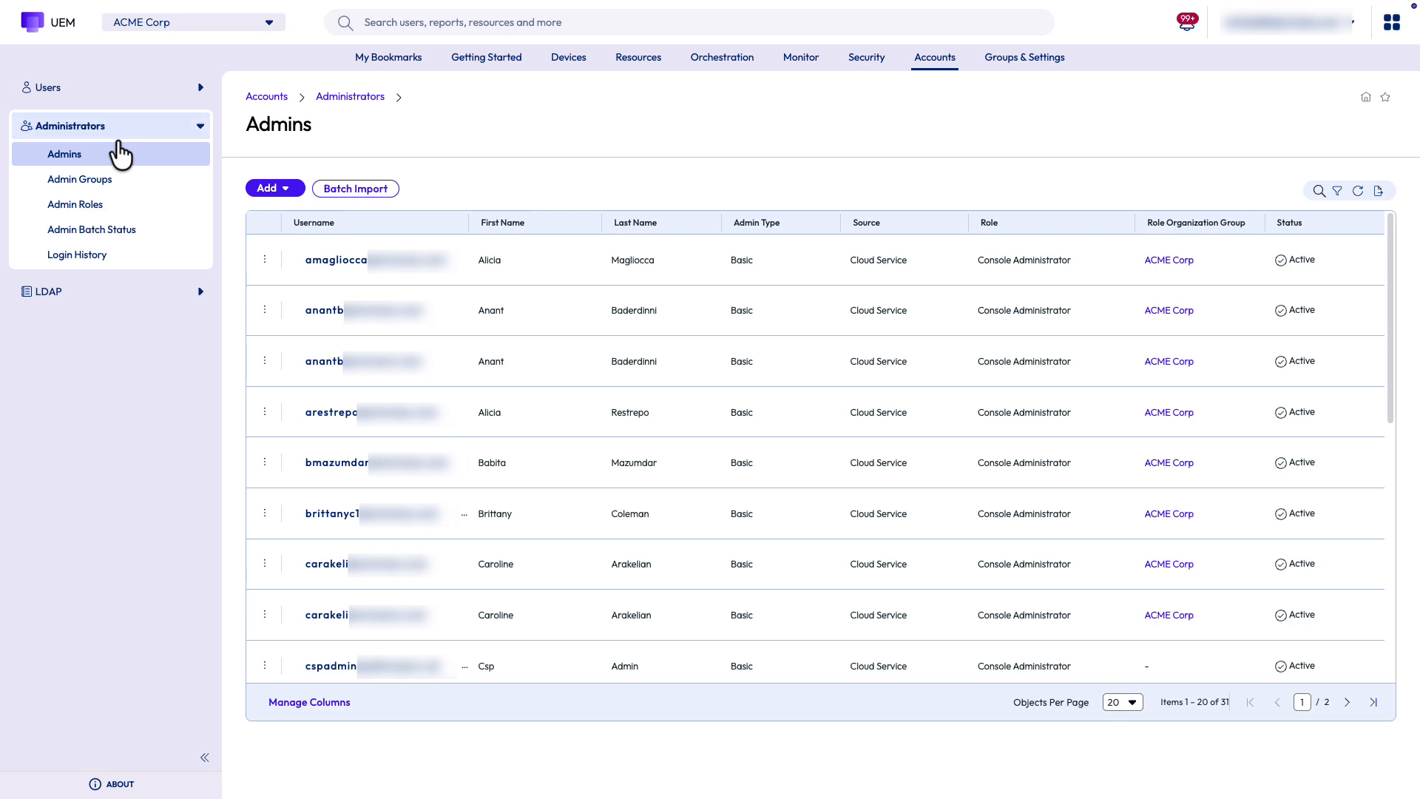
Return to the Admin Roles page showing the 14 Global roles
left_click(87, 210)
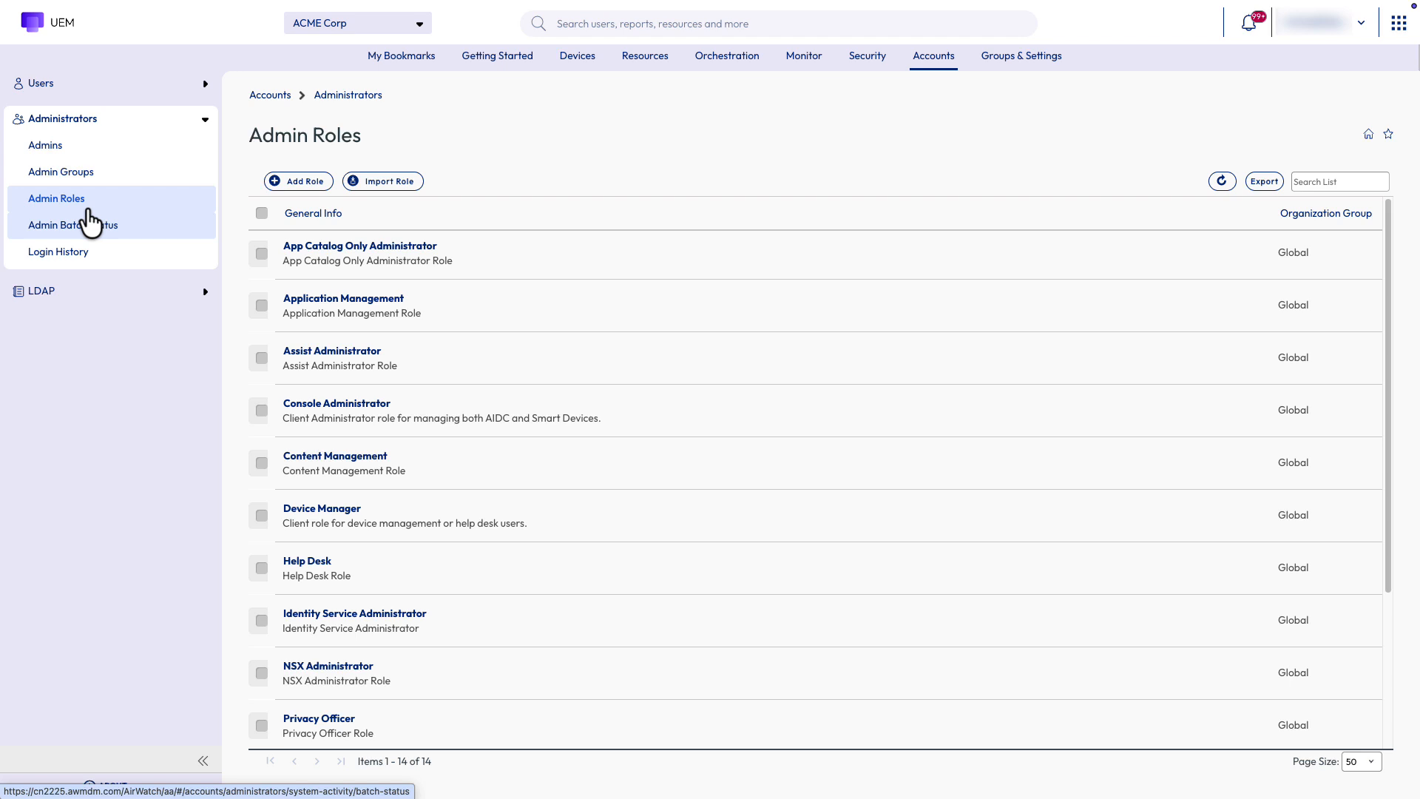